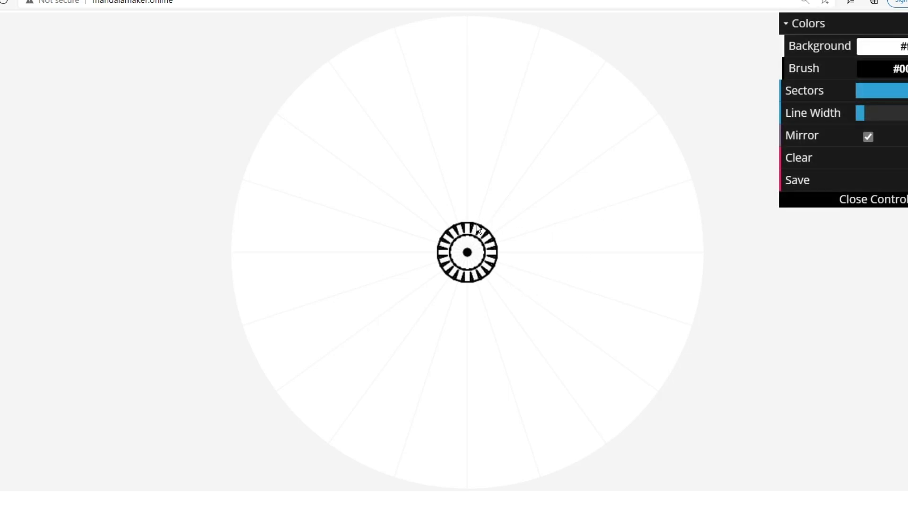
- Draw mirrored strokes for a scalloped ring, star-point petals, scalloped outer petals and a looping border
mouse_move(495, 228)
mouse_down()
mouse_move(457, 198)
mouse_move(477, 217)
mouse_move(478, 201)
mouse_move(459, 194)
mouse_move(470, 161)
mouse_move(455, 182)
mouse_move(452, 171)
mouse_move(537, 190)
mouse_move(470, 166)
mouse_move(484, 163)
mouse_up()
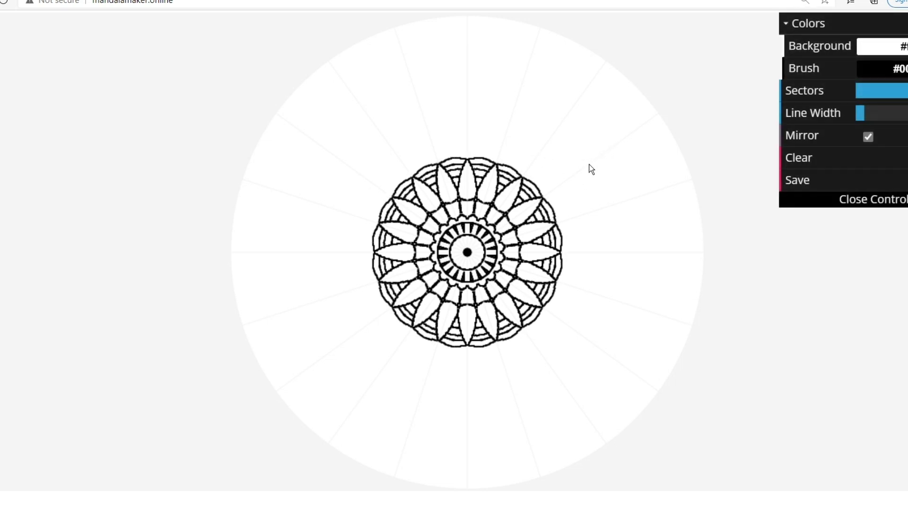
drag(488, 122, 495, 163)
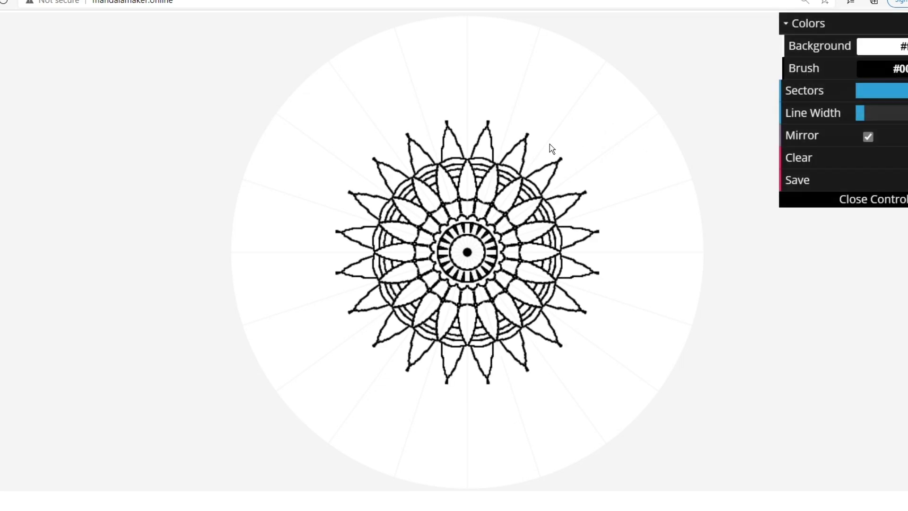
mouse_move(490, 120)
mouse_down()
mouse_move(497, 161)
mouse_move(495, 116)
mouse_move(487, 115)
mouse_move(505, 134)
mouse_move(502, 168)
mouse_up()
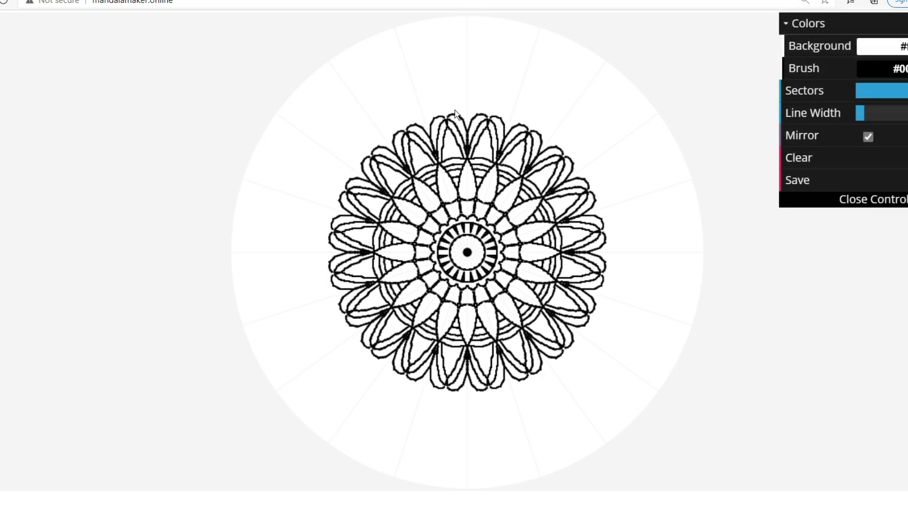
mouse_move(449, 124)
mouse_down()
mouse_move(458, 108)
mouse_move(470, 131)
mouse_up()
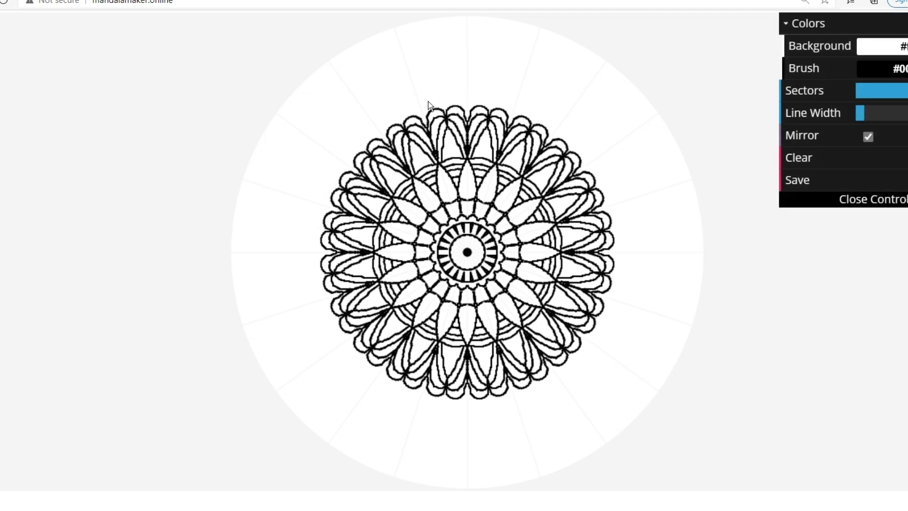
drag(416, 99, 443, 85)
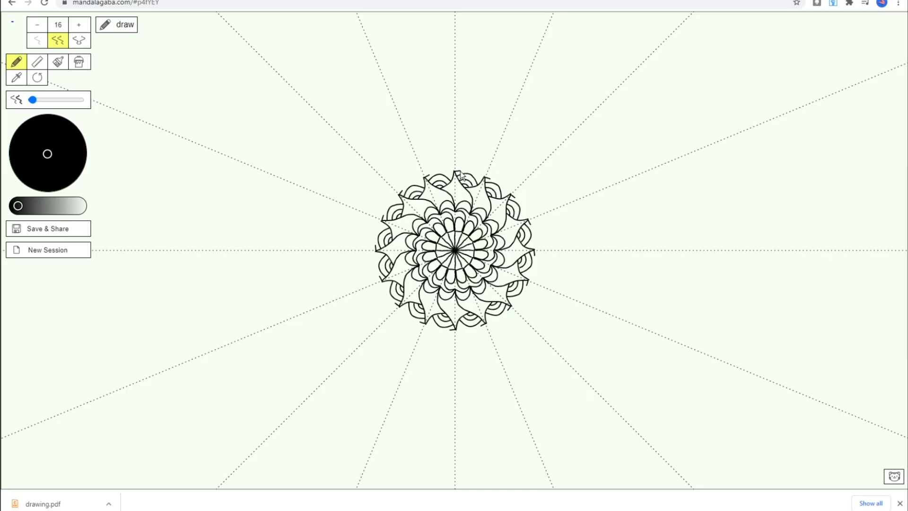
- Add scalloped loops and hatching along the outer petals, undo stray strokes, and reset zoom to 100%
drag(459, 175, 505, 197)
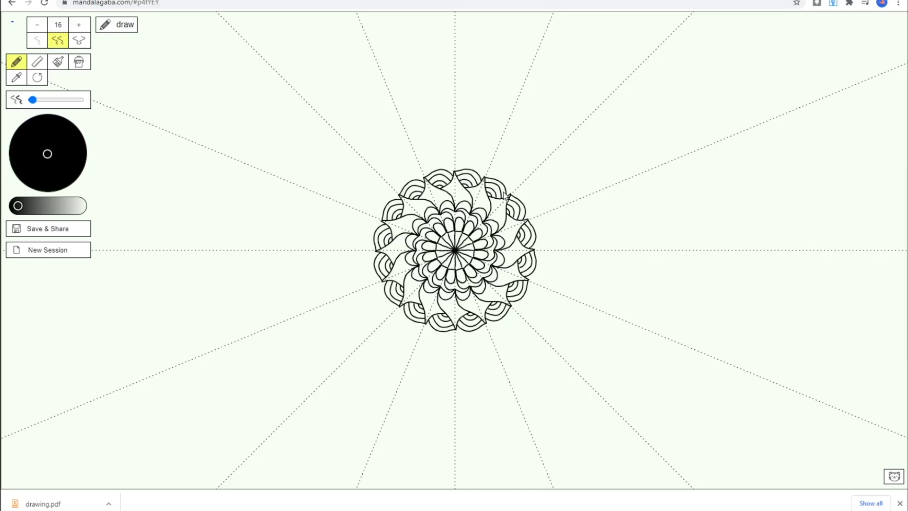
mouse_move(458, 176)
mouse_down()
mouse_move(475, 170)
mouse_move(534, 242)
mouse_move(533, 233)
mouse_up()
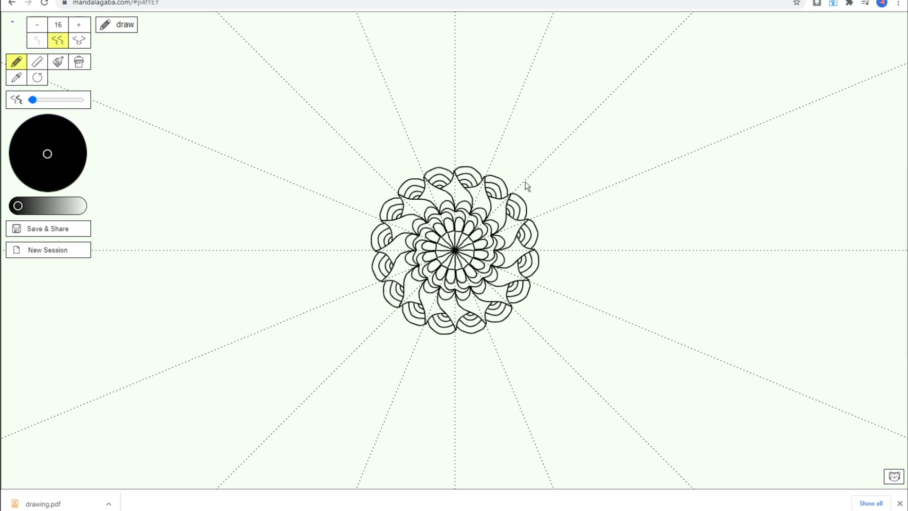
drag(449, 177, 430, 179)
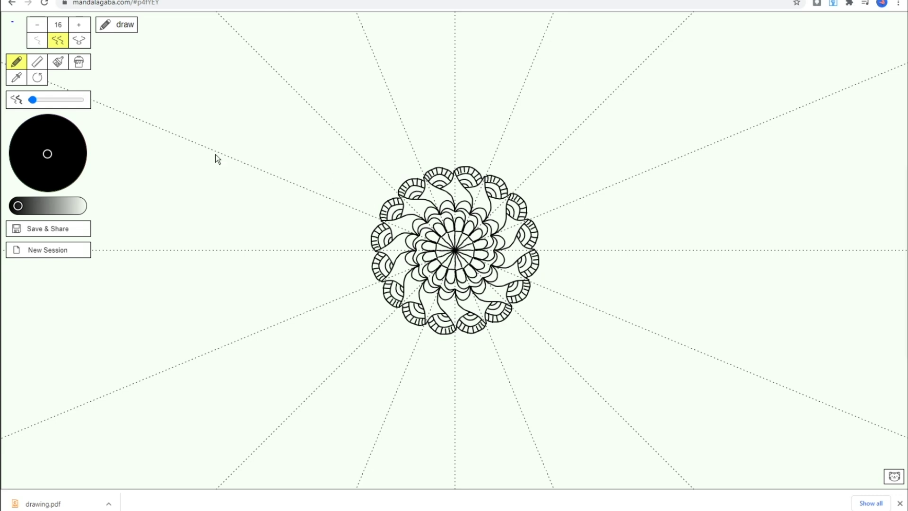
click(33, 82)
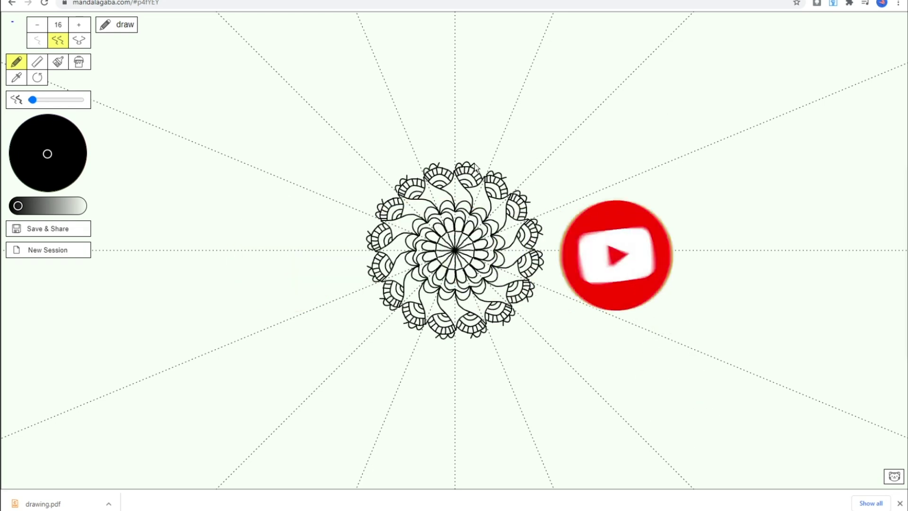
key(ctrl+plus)
key(ctrl+plus)
key(ctrl+plus)
key(ctrl+plus)
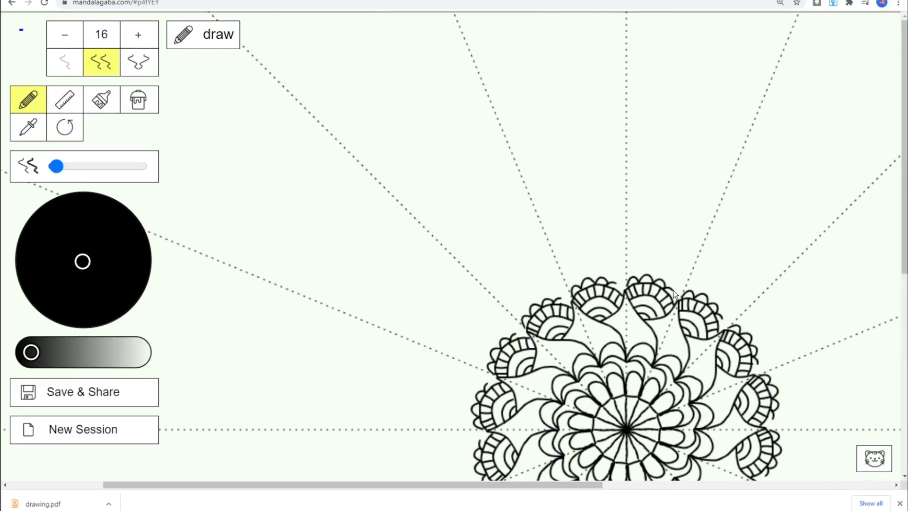
key(ctrl+0)
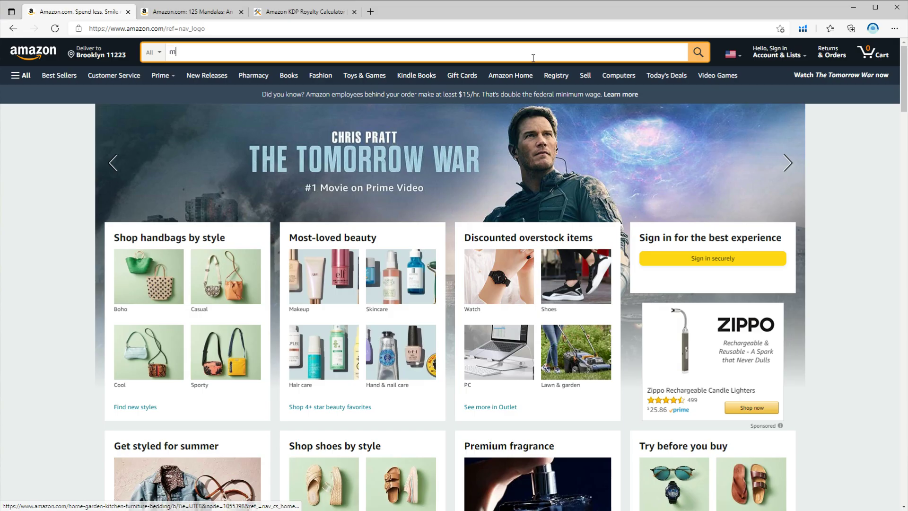
- Search Amazon for 'mandala coloring book'
text(anda)
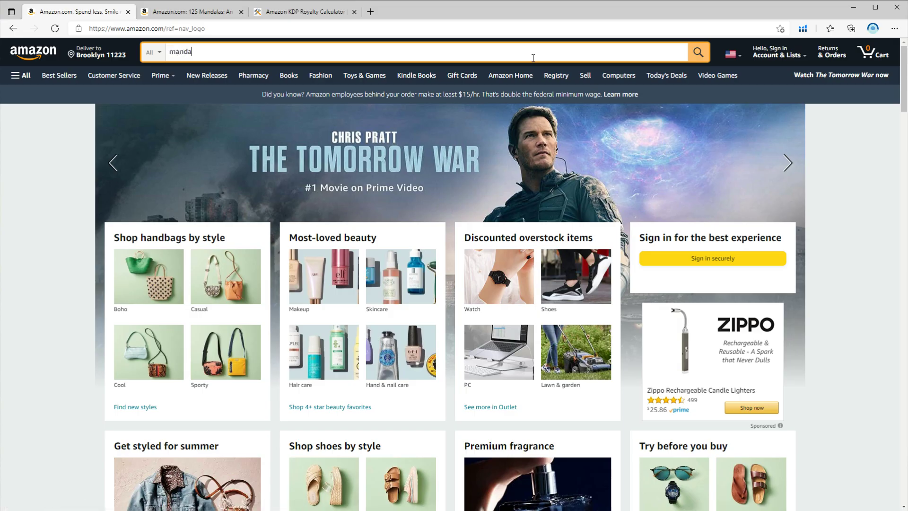
text(la)
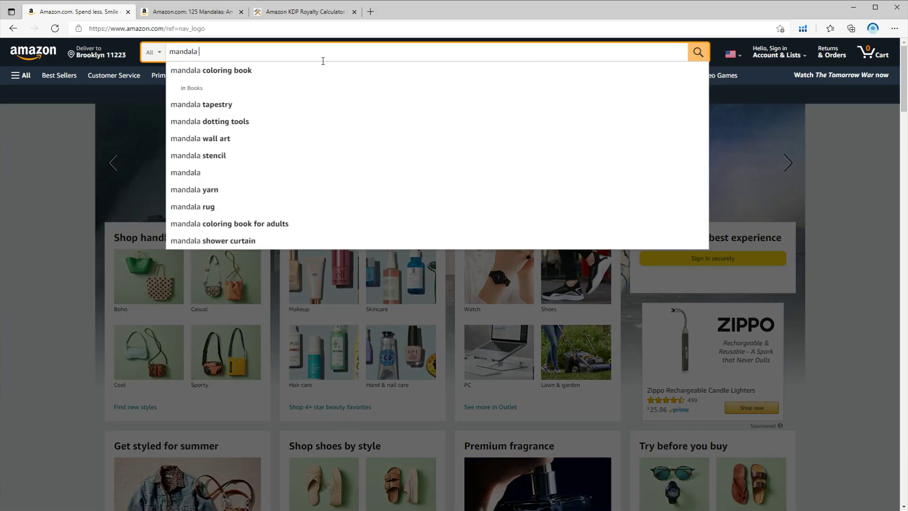
click(328, 77)
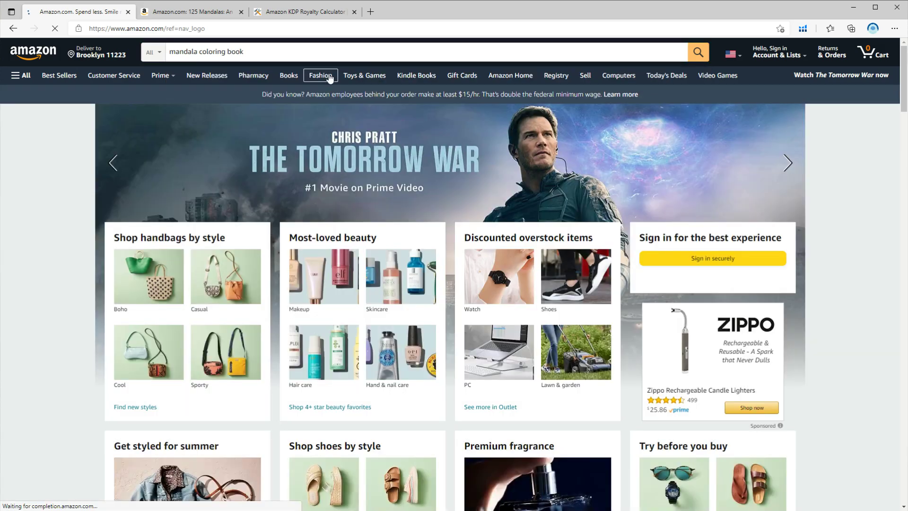
scroll(436, 236, down, 5)
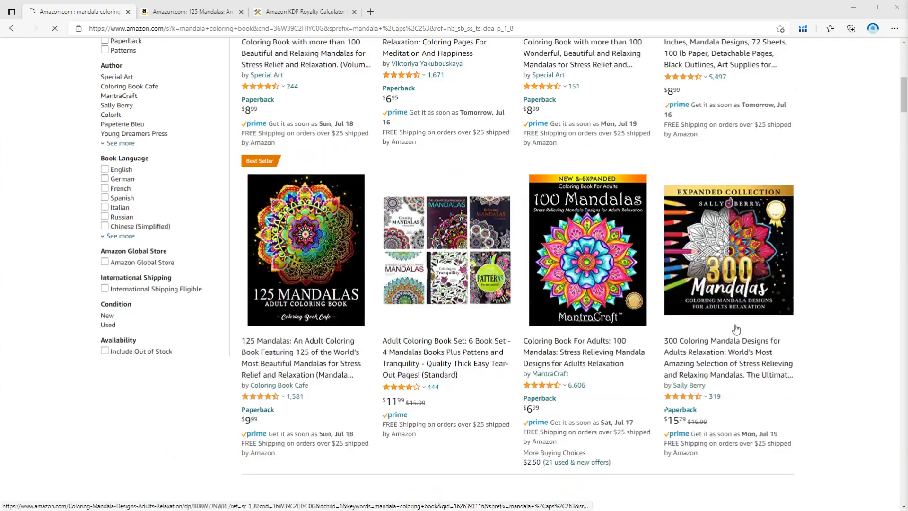
- Check the 125 Mandalas coloring book's Helium 10 Xray sales data, then close it
key(ctrl+Tab)
scroll(435, 189, down, 8)
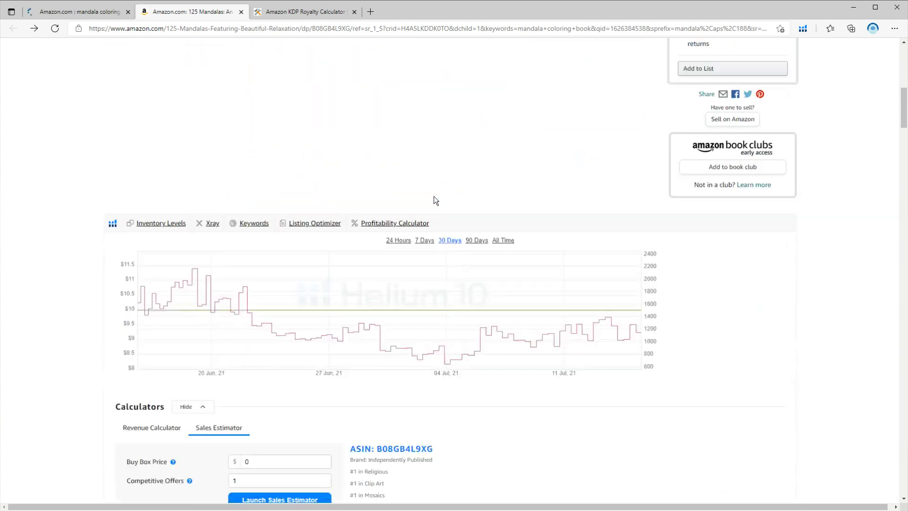
click(212, 222)
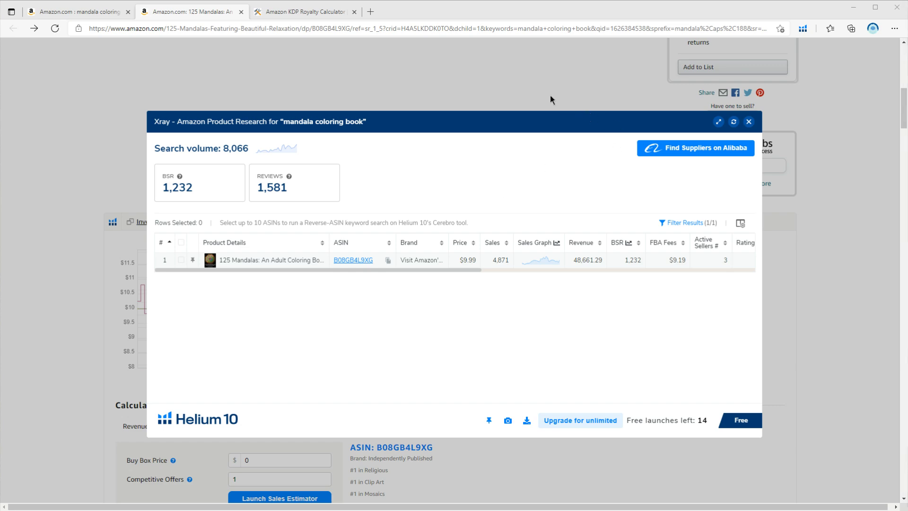
click(749, 123)
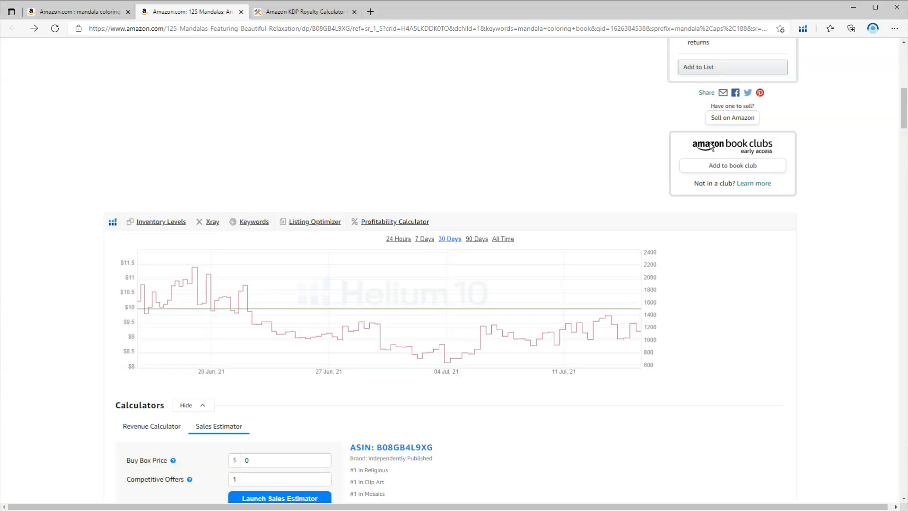
scroll(490, 222, up, 10)
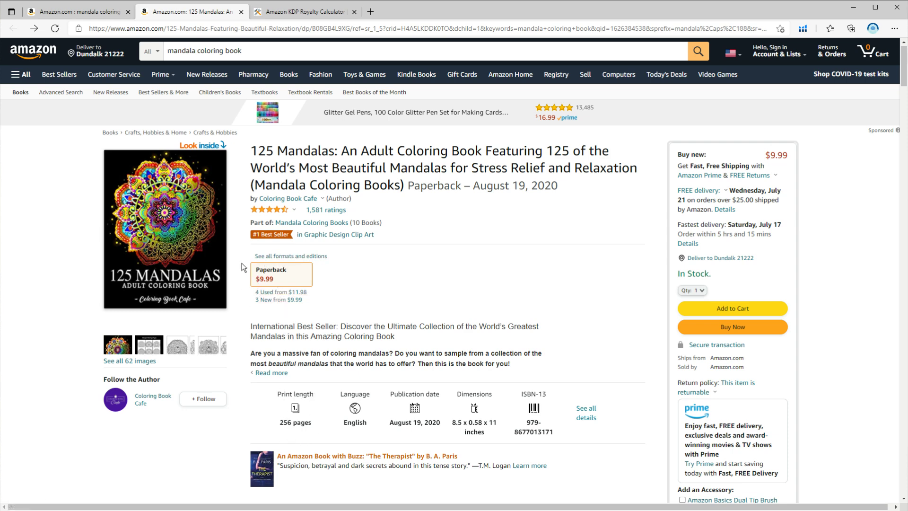
- Calculate the KDP royalty for a 256-page book at $9.99 list price ($2.07)
click(316, 16)
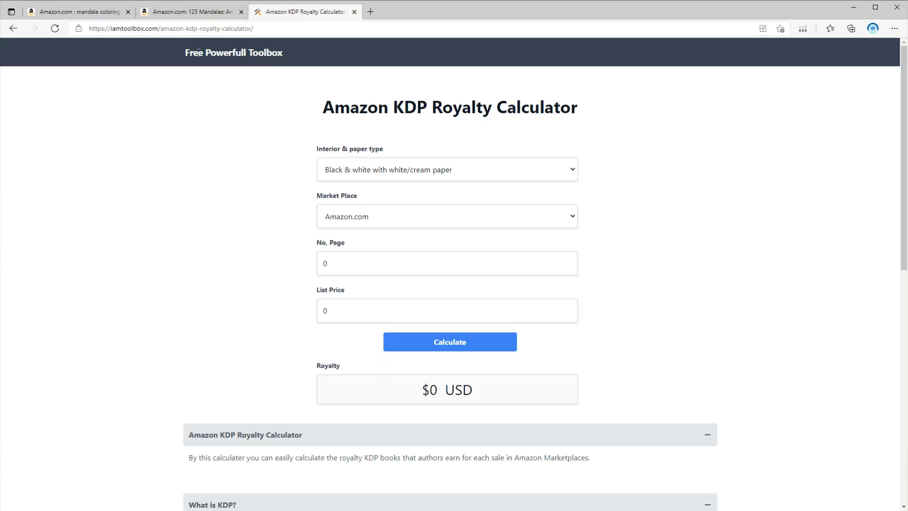
drag(198, 52, 283, 53)
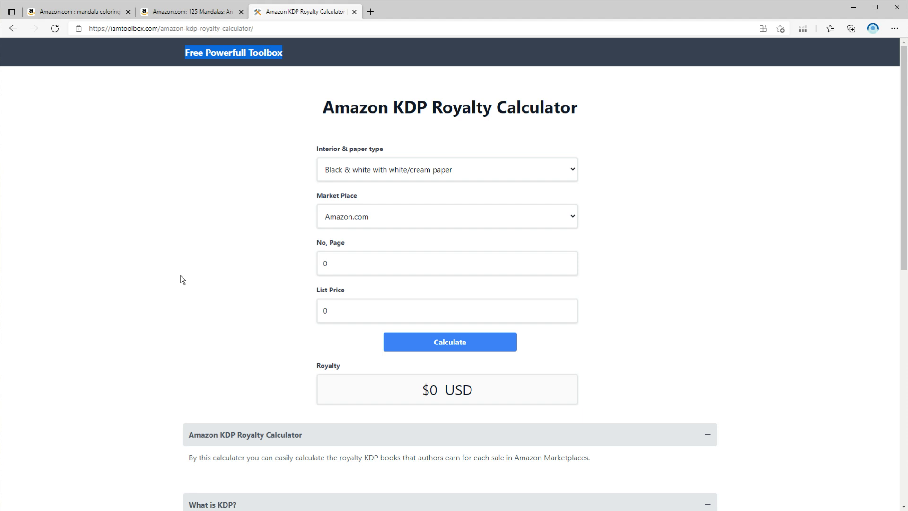
double_click(371, 265)
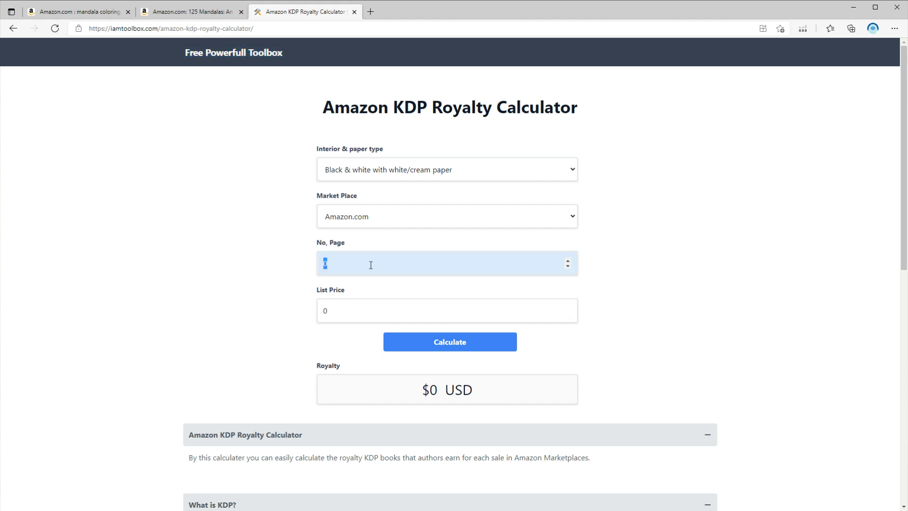
double_click(348, 308)
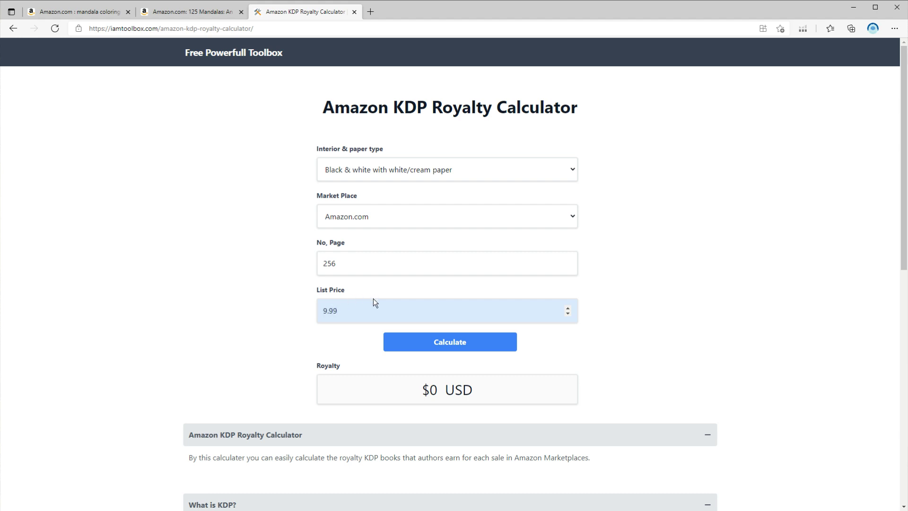
click(442, 343)
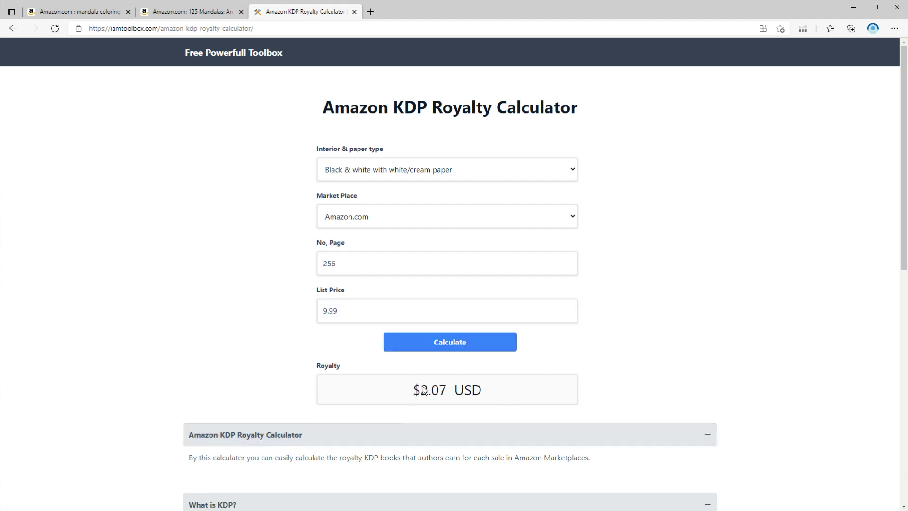
- Multiply the $2.07 royalty by 4,871 sales in Calculator to get 10,082.97
key(alt+Tab)
text(2.07)
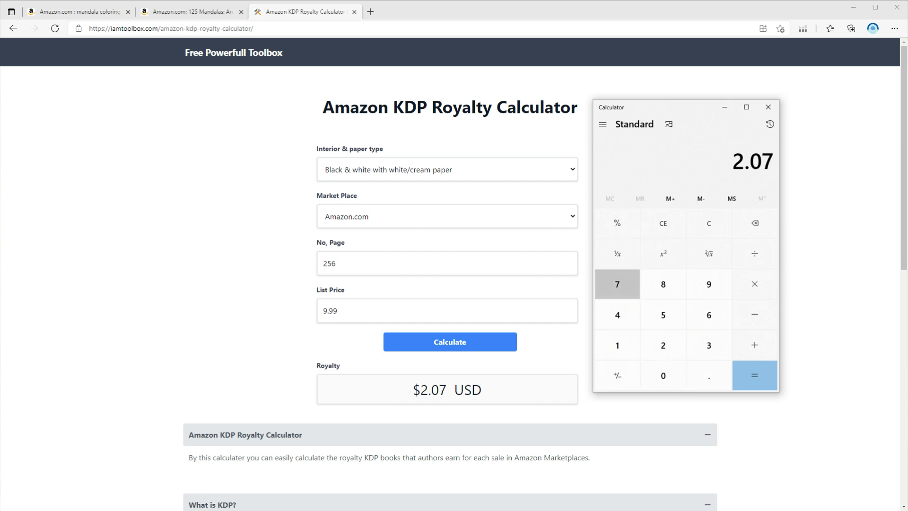
text( × 4871)
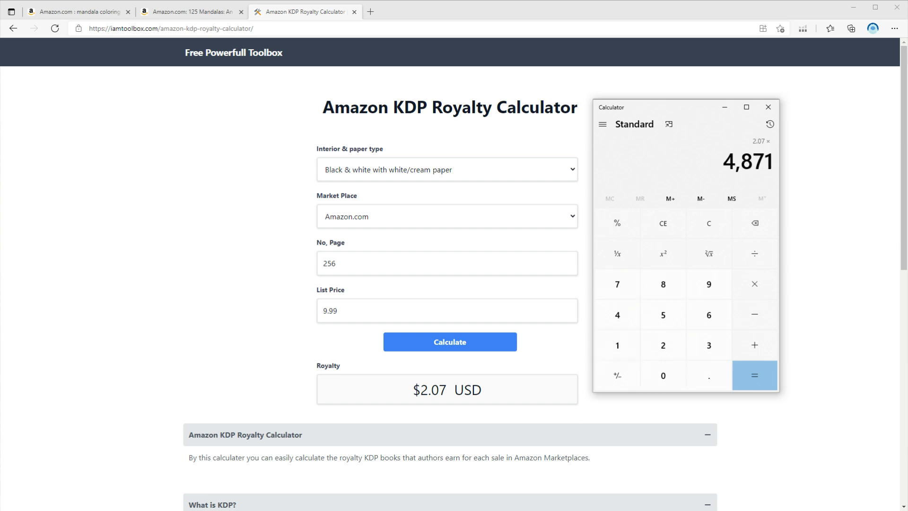
key(Return)
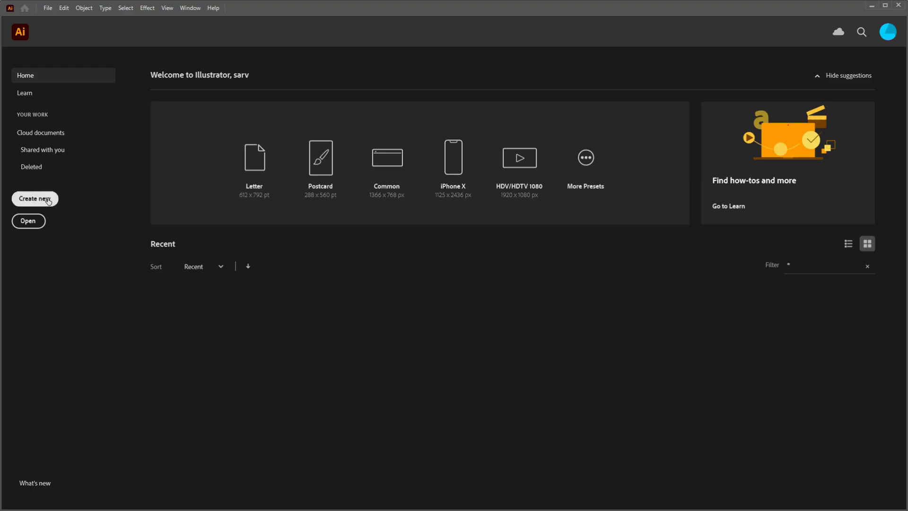
- Create a new document with Width 8 in and Height 8 in
click(49, 202)
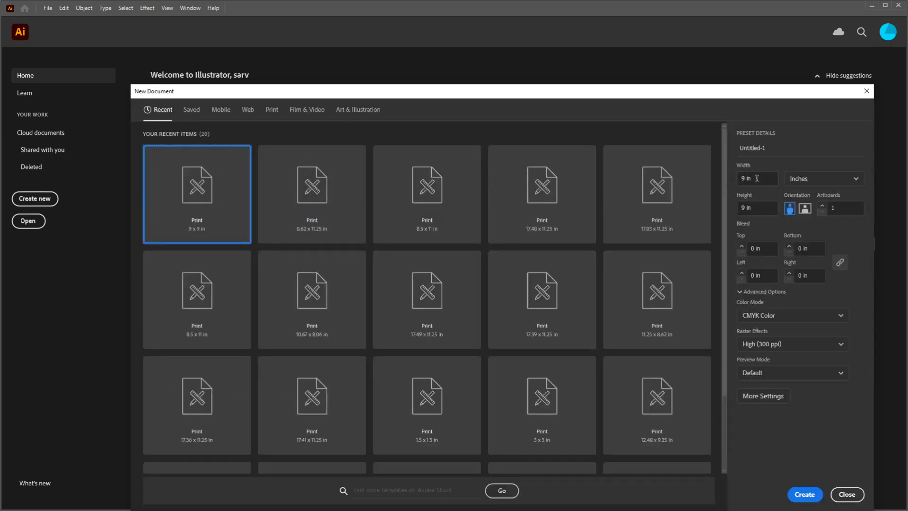
click(757, 178)
text(8)
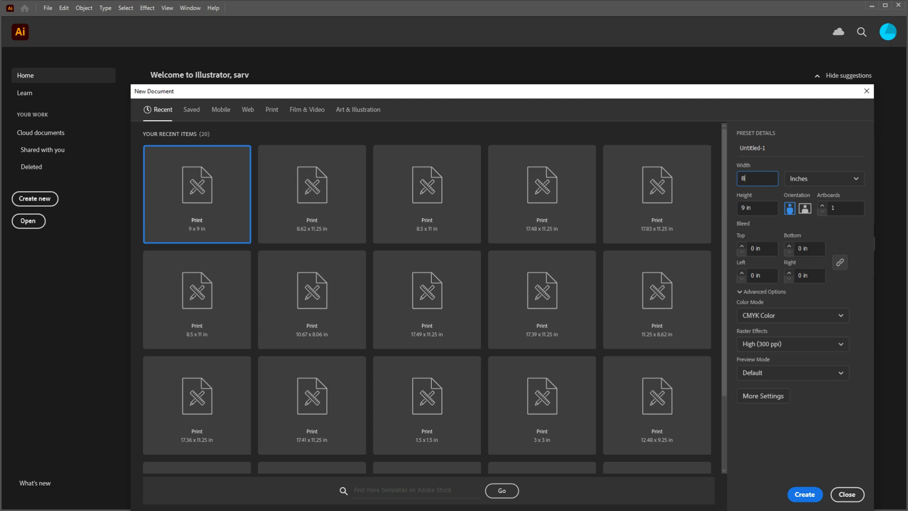
key(Tab)
text(8)
click(804, 494)
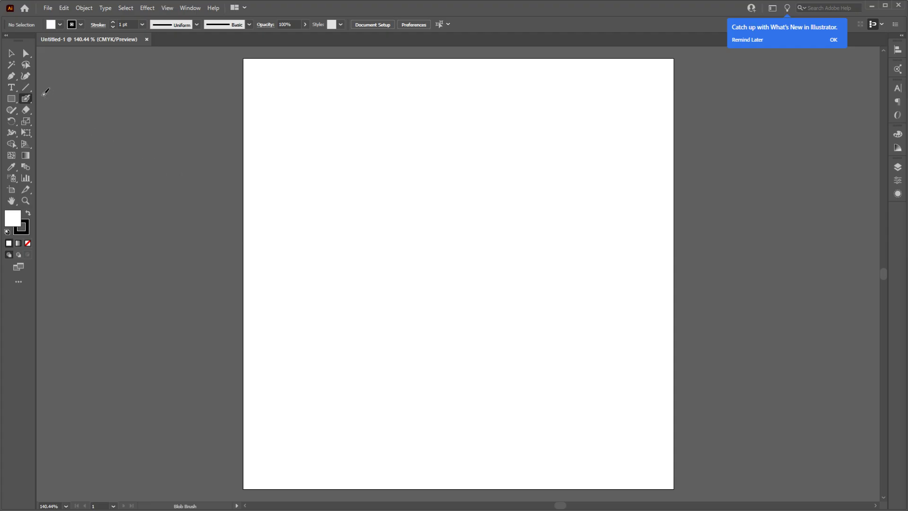
- Pick the Line Segment tool and lower the stroke weight from 1 pt to 0.5 pt
click(28, 88)
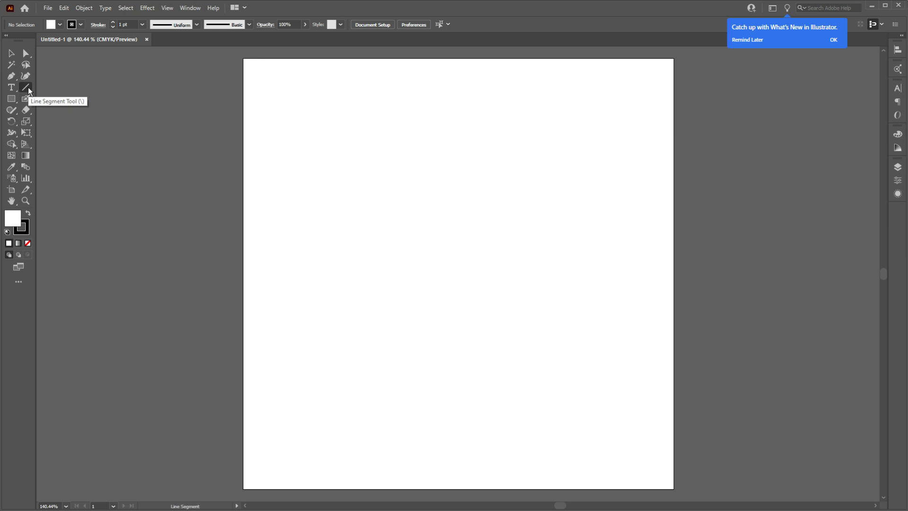
click(112, 27)
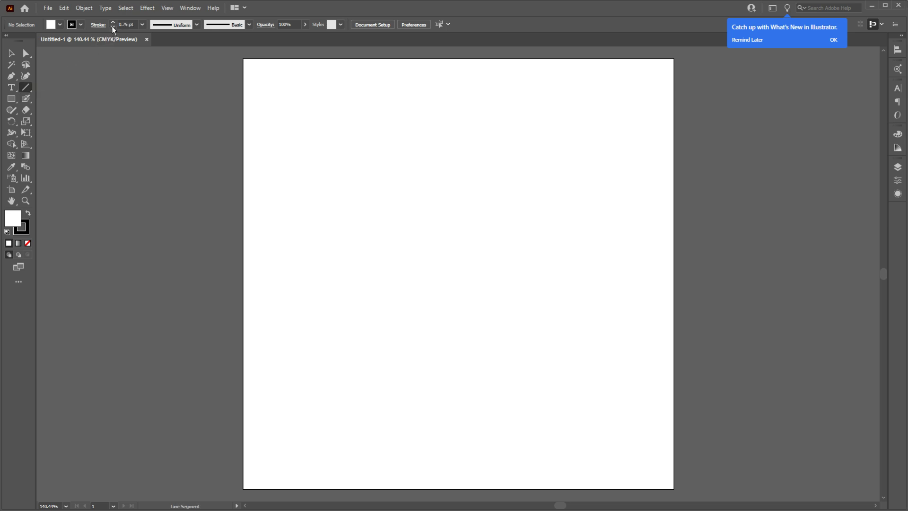
click(113, 29)
- Draw a vertical line down the middle of the artboard
click(191, 10)
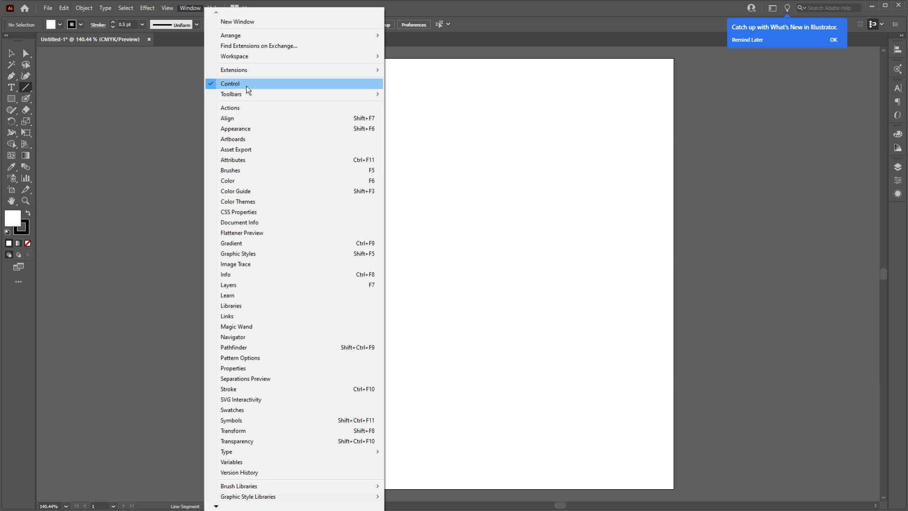
click(197, 10)
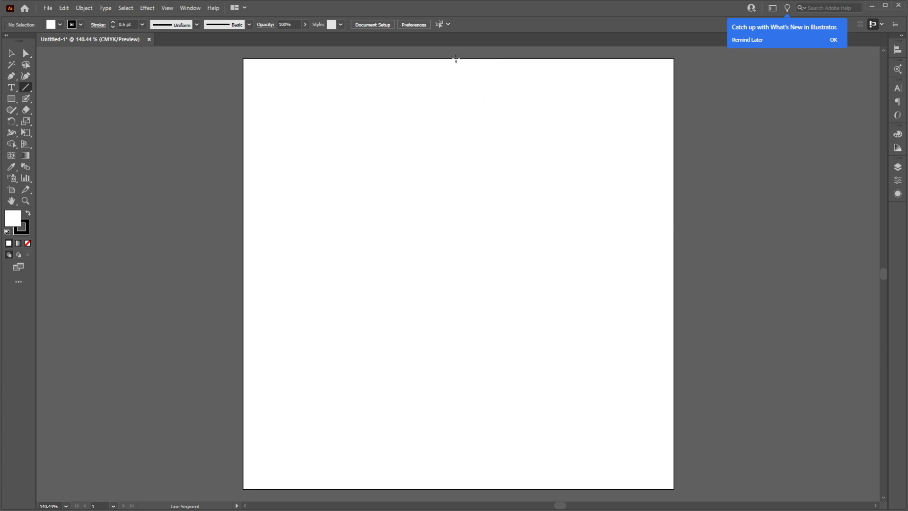
drag(456, 58, 477, 492)
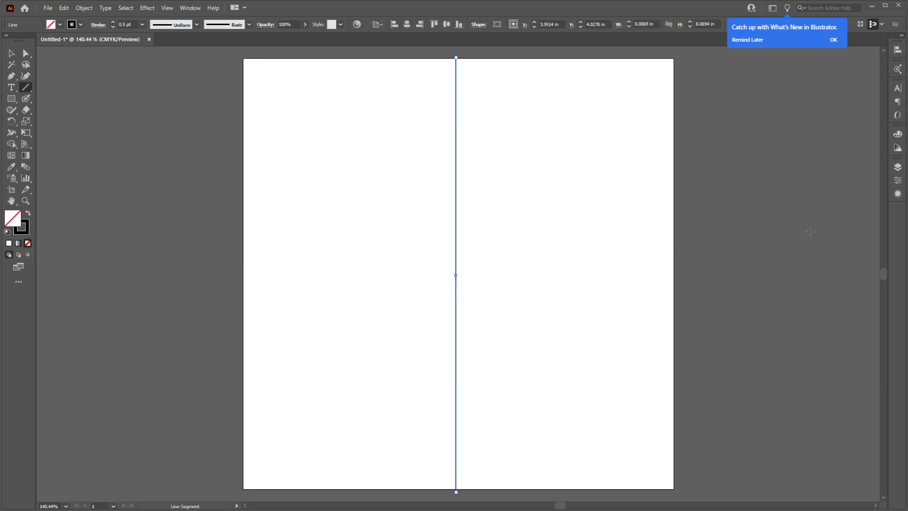
- Centre the vertical line horizontally and vertically on the artboard
click(897, 168)
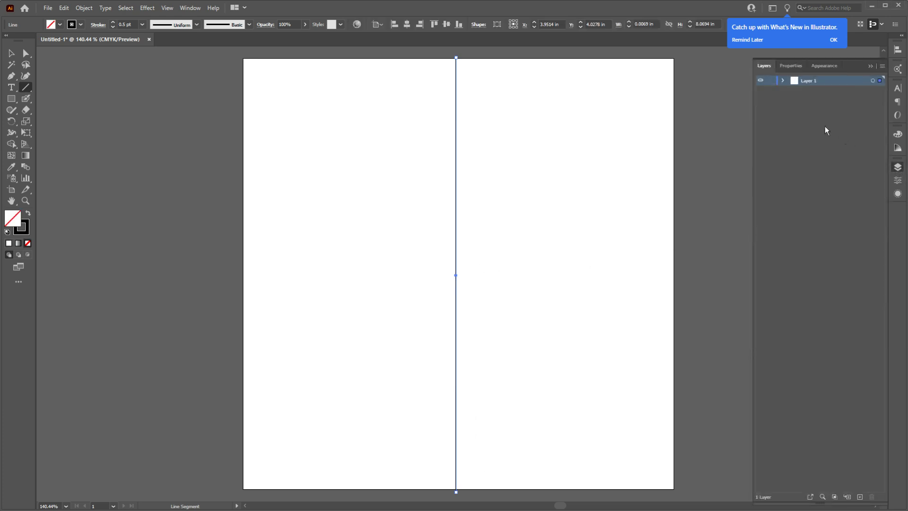
click(797, 69)
click(811, 252)
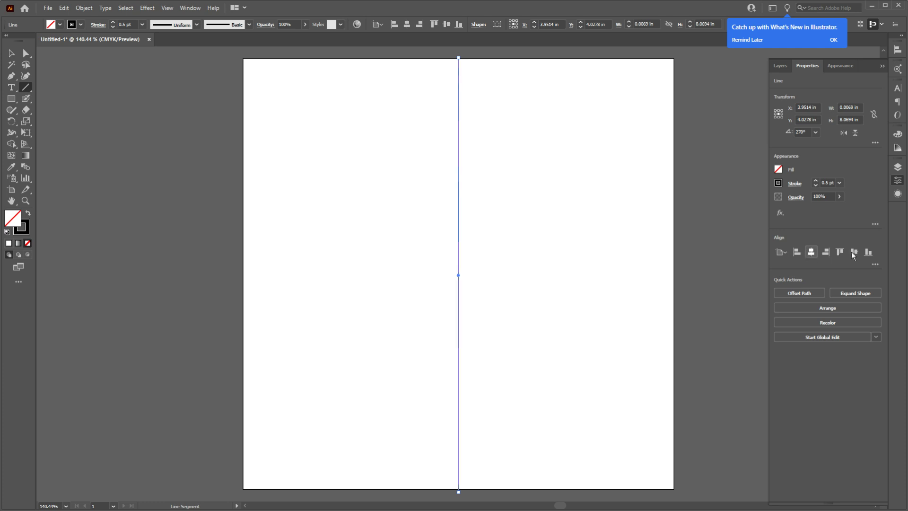
click(854, 252)
- Add a 90° rotated copy of the line so it crosses horizontally
right_click(459, 228)
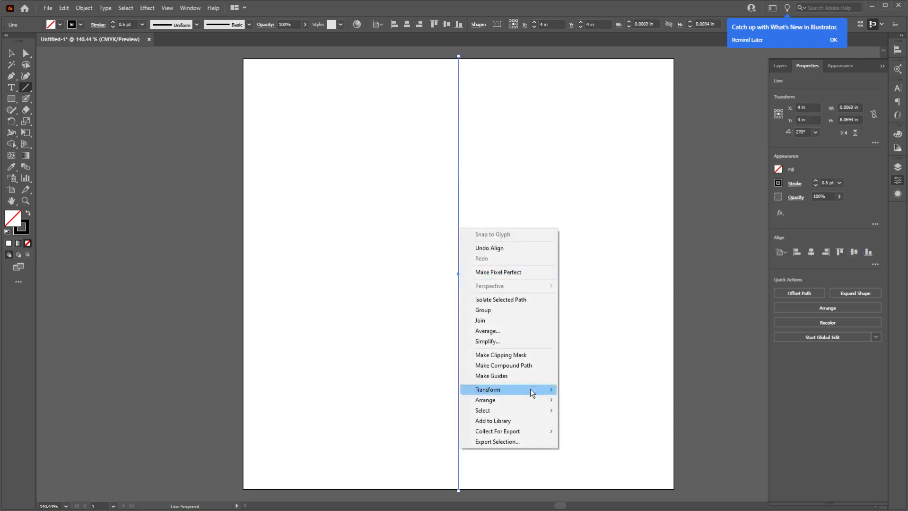
mouse_move(533, 391)
click(609, 414)
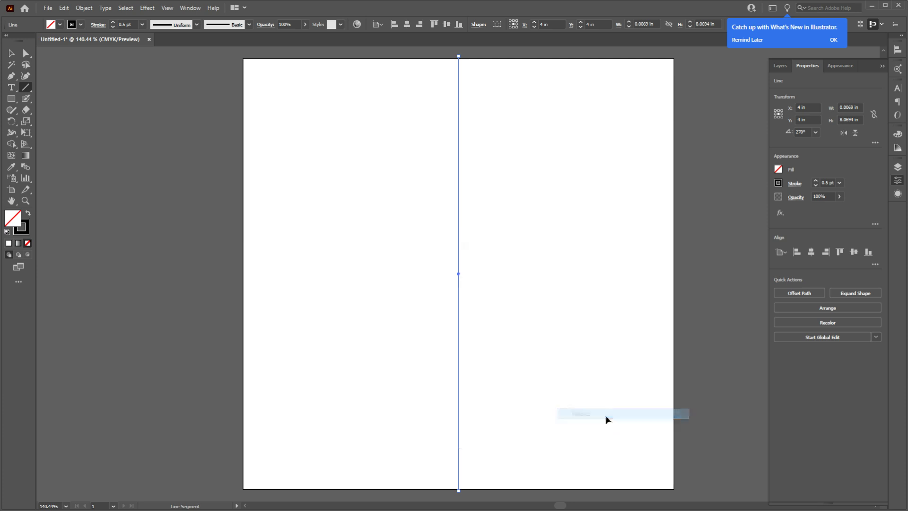
text(90)
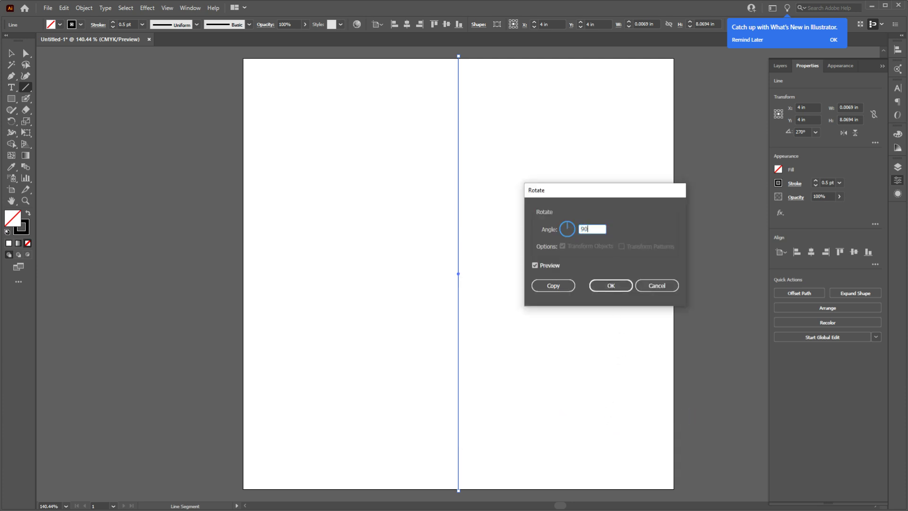
click(555, 287)
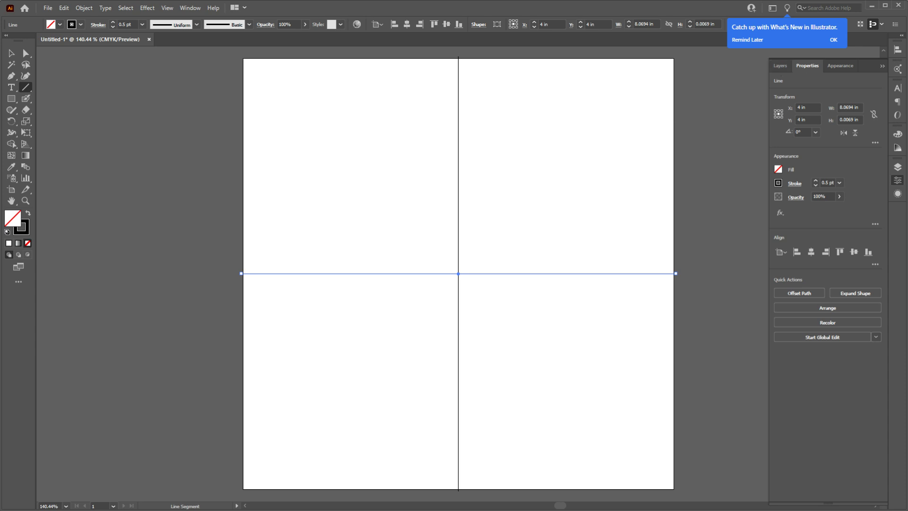
key(alt+Tab)
- Clear Calculator and divide 360 by 12 to get 30 degrees per spoke
key(Escape)
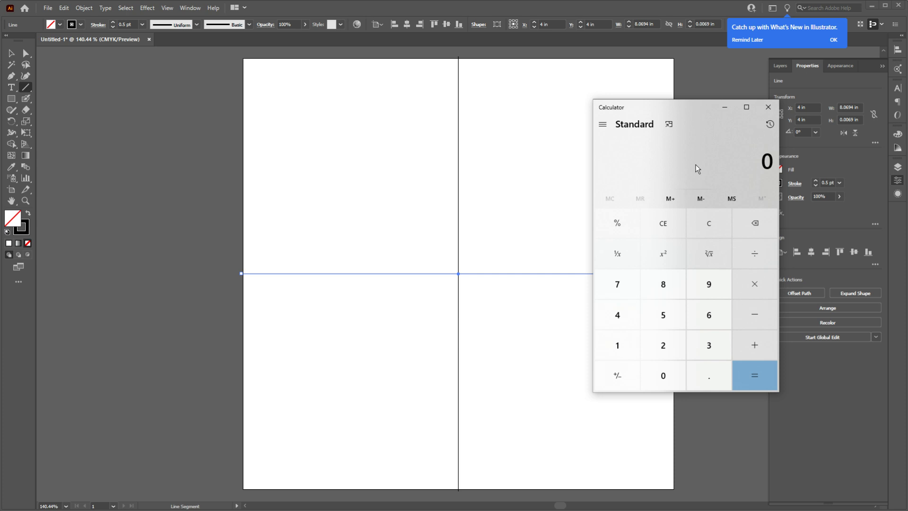
text(36)
key(slash)
key(1)
key(2)
key(Return)
- Minimize Calculator and select both crossing lines via Layer 1's target circle
click(723, 106)
click(779, 66)
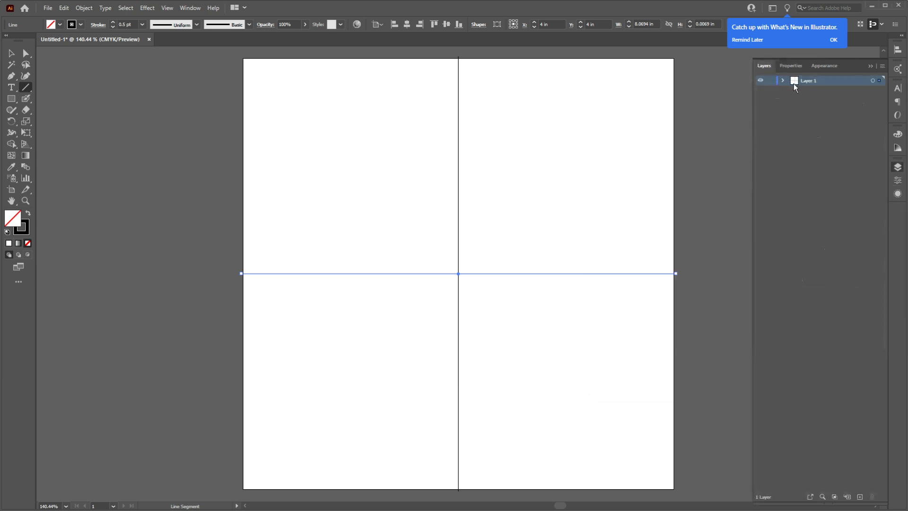
click(873, 81)
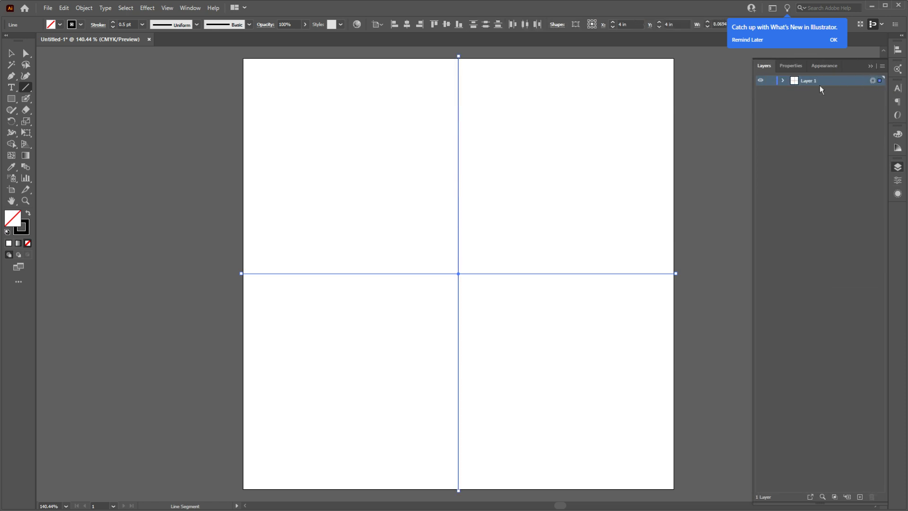
click(155, 10)
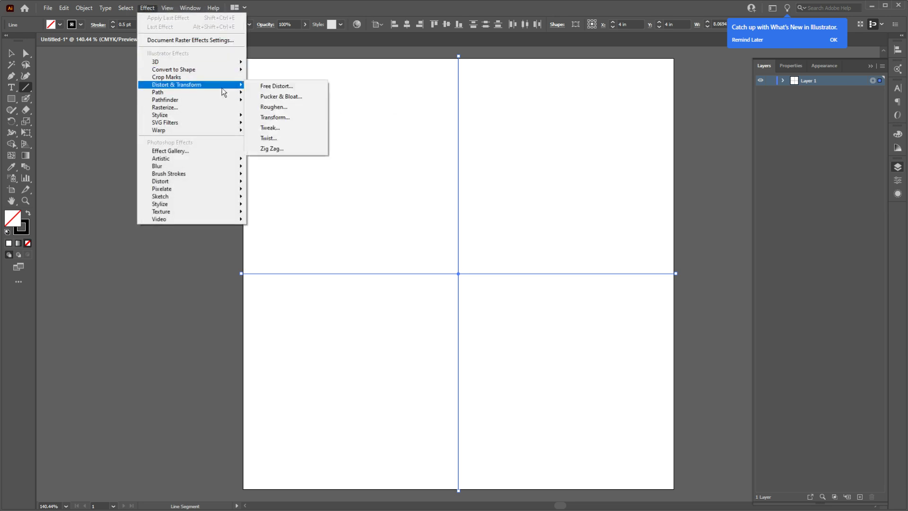
- Apply a Transform effect with a 30° angle and 11 copies to the crossing lines
mouse_move(235, 87)
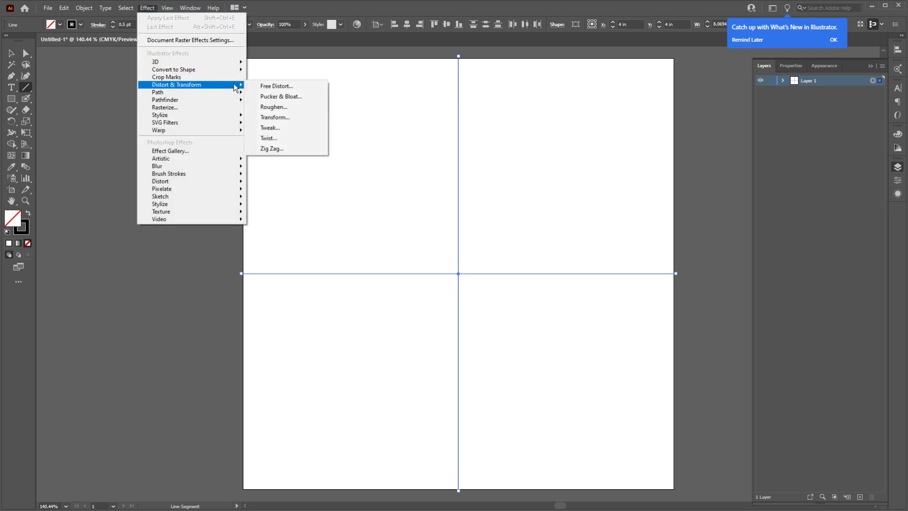
click(297, 116)
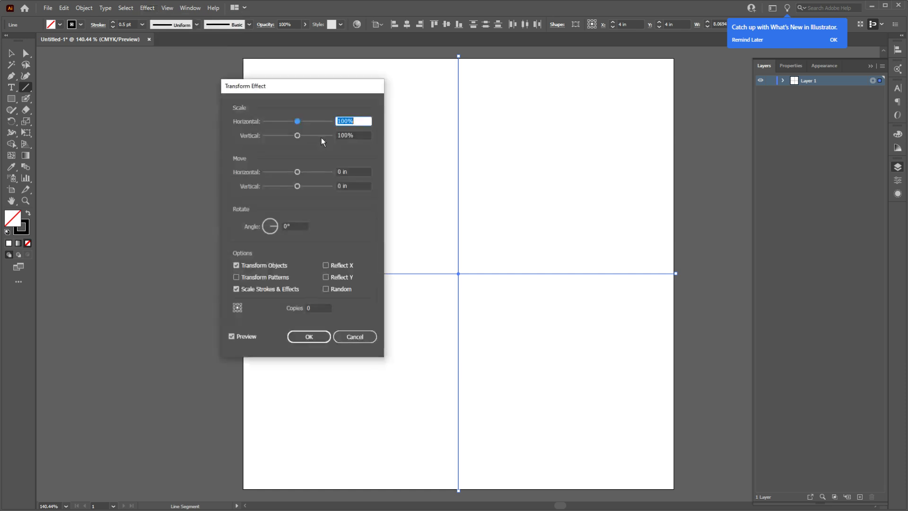
click(295, 226)
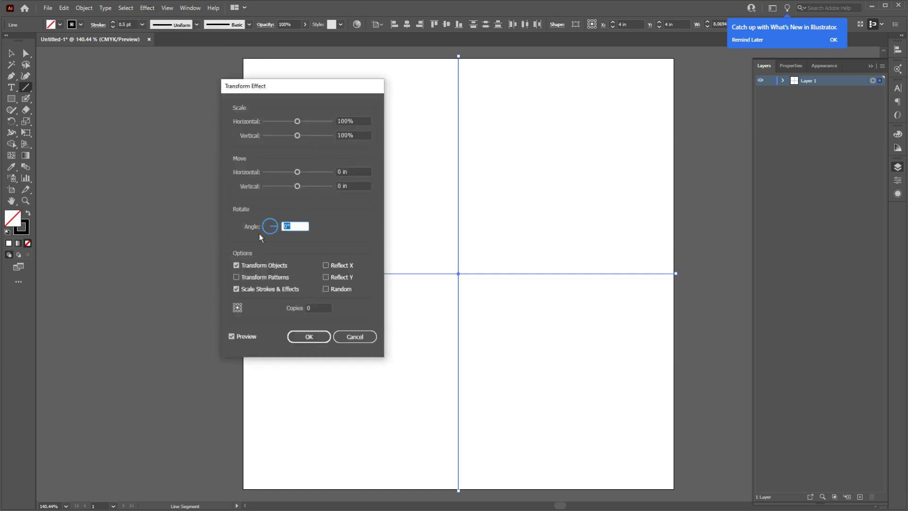
text(30)
click(308, 308)
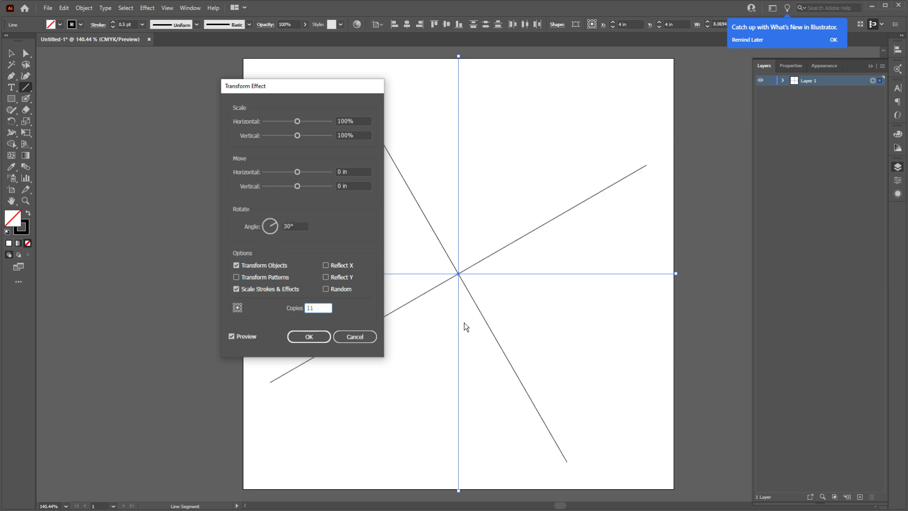
click(309, 336)
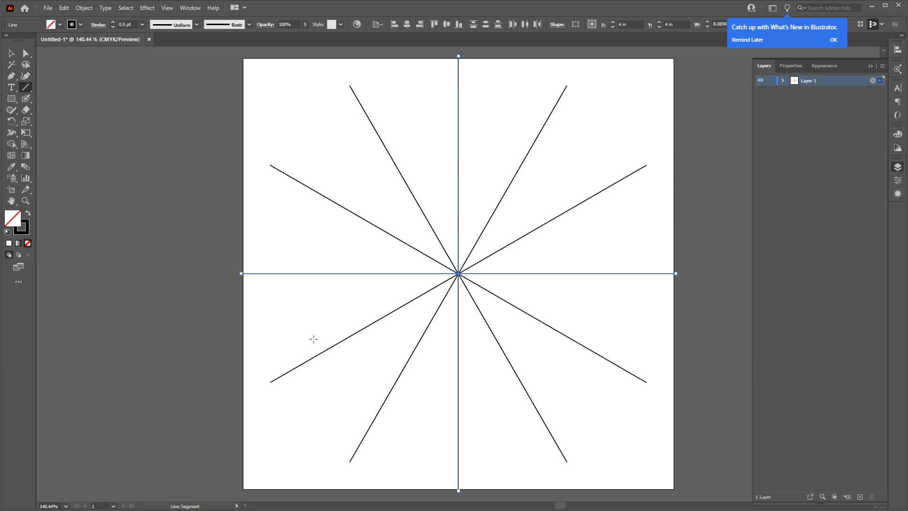
click(144, 9)
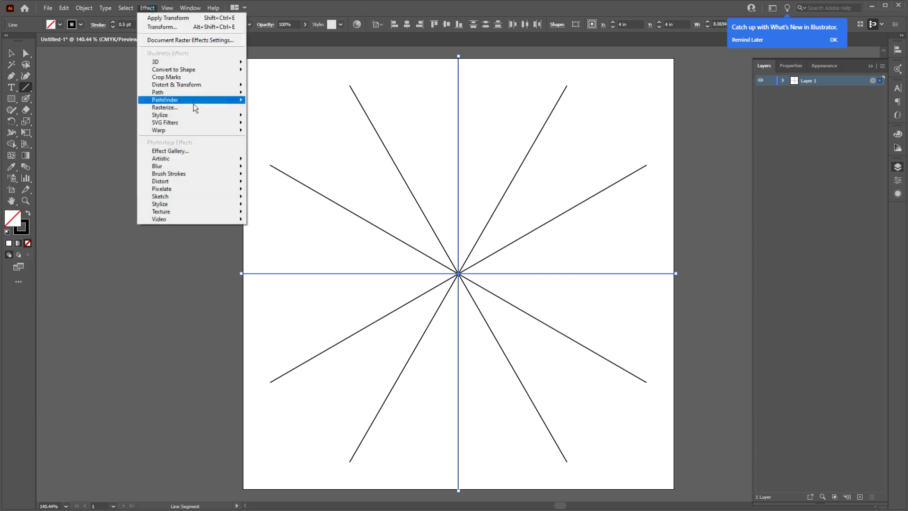
- Apply a new Transform effect to the spokes with Reflect X and 1 copy
mouse_move(222, 84)
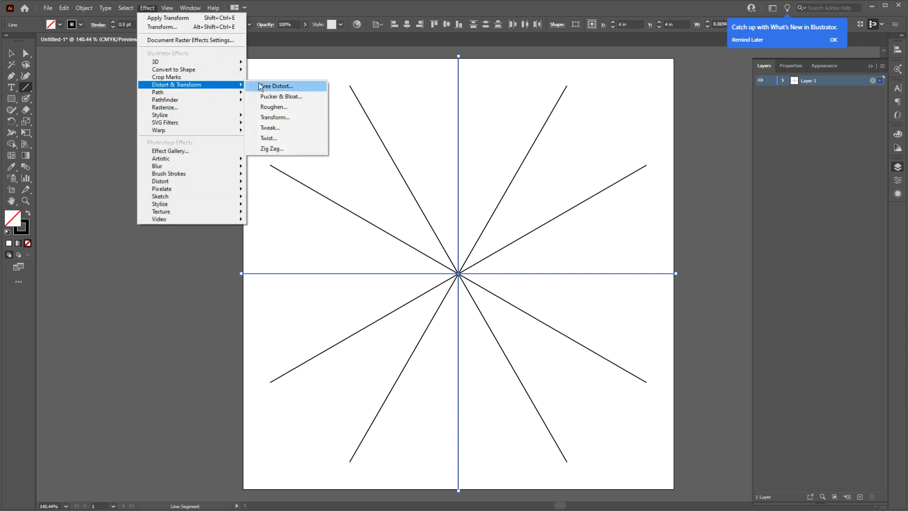
click(291, 118)
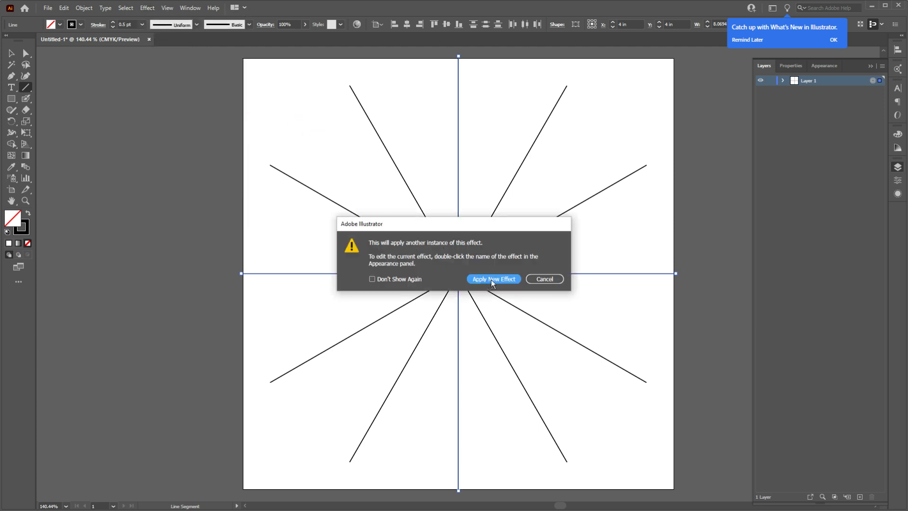
click(491, 279)
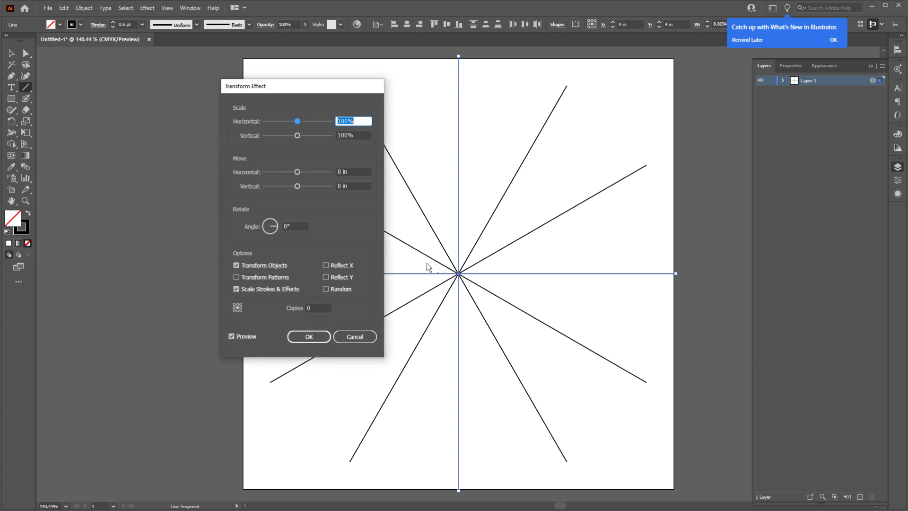
click(343, 266)
click(289, 310)
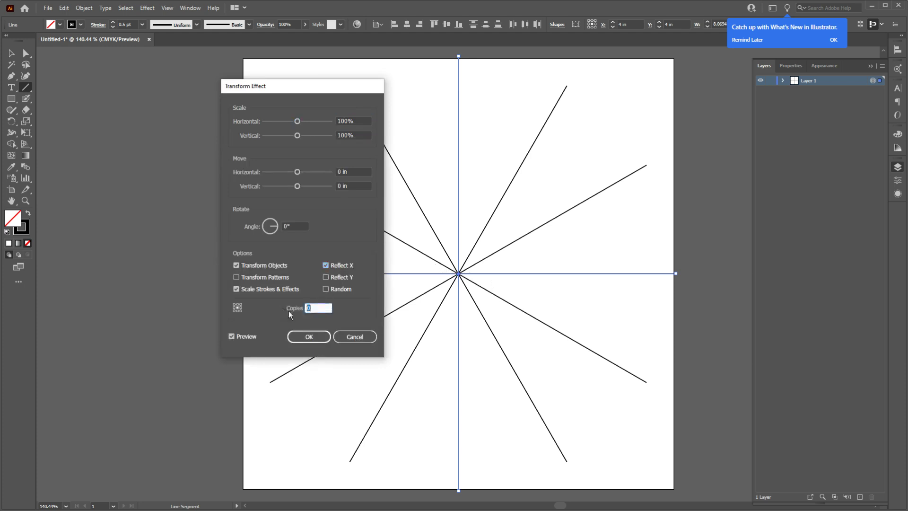
text(1)
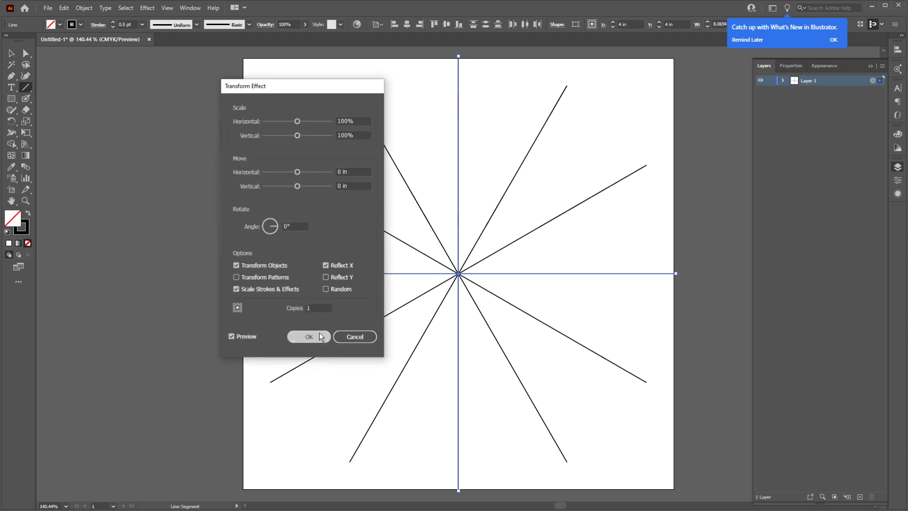
click(320, 334)
click(26, 99)
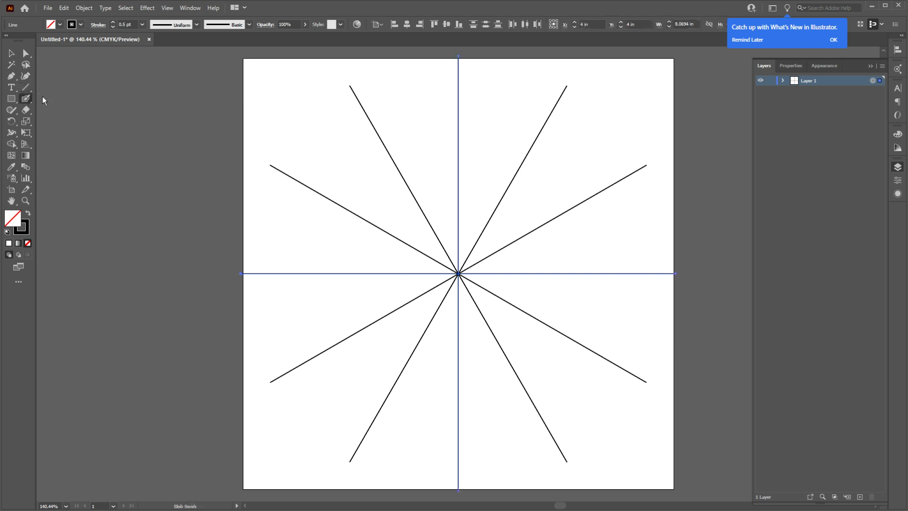
drag(452, 188, 477, 170)
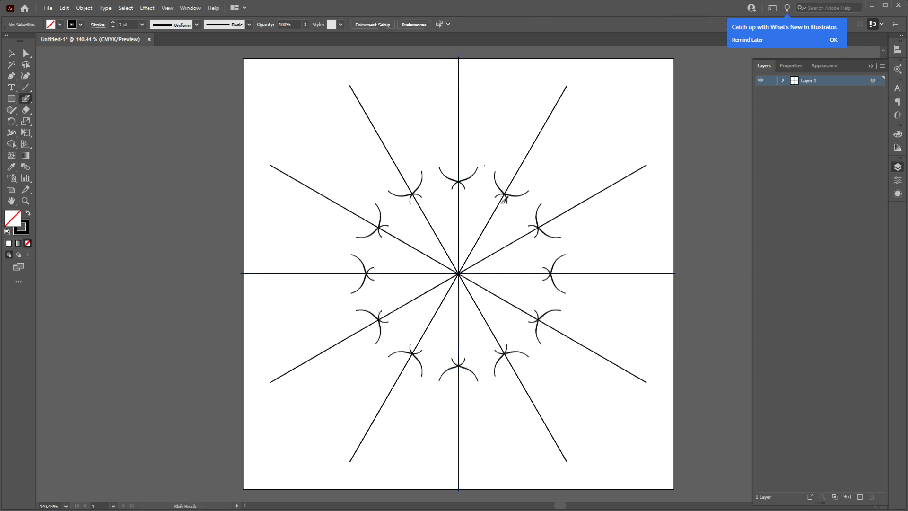
mouse_move(457, 228)
mouse_down()
mouse_move(494, 236)
mouse_move(500, 264)
mouse_move(464, 260)
mouse_move(480, 223)
mouse_up()
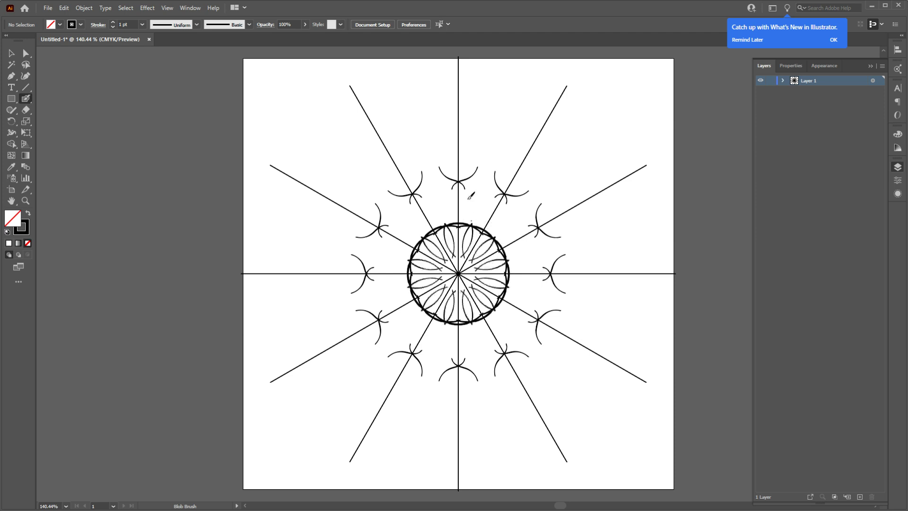
key(ctrl+z)
key(ctrl+z)
key(ctrl+z)
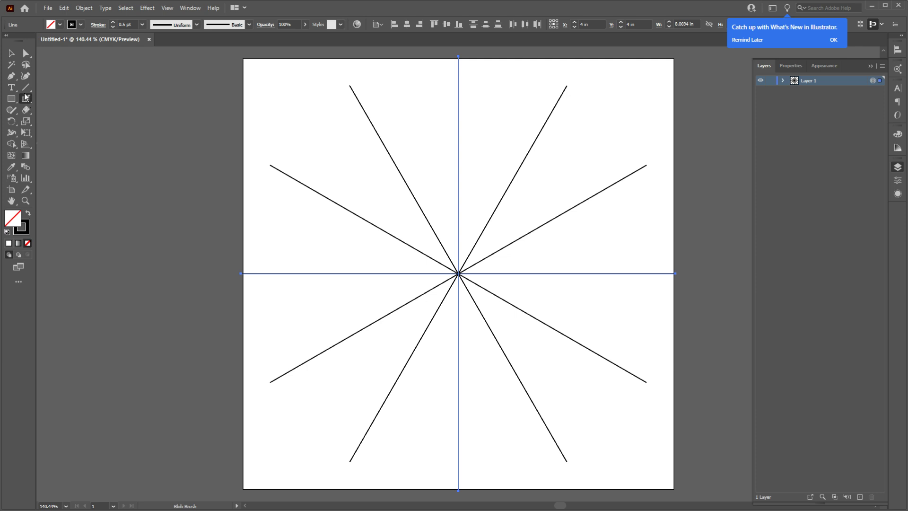
- Recentre the view on the radial lines and open the Blob Brush Tool Options
scroll(493, 156, up, 3)
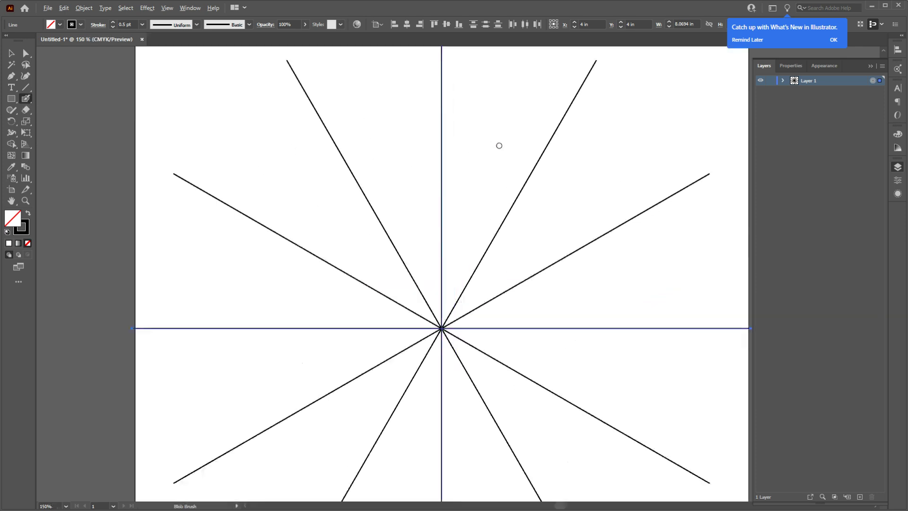
mouse_move(503, 152)
mouse_down()
mouse_move(476, 255)
mouse_move(482, 169)
mouse_up()
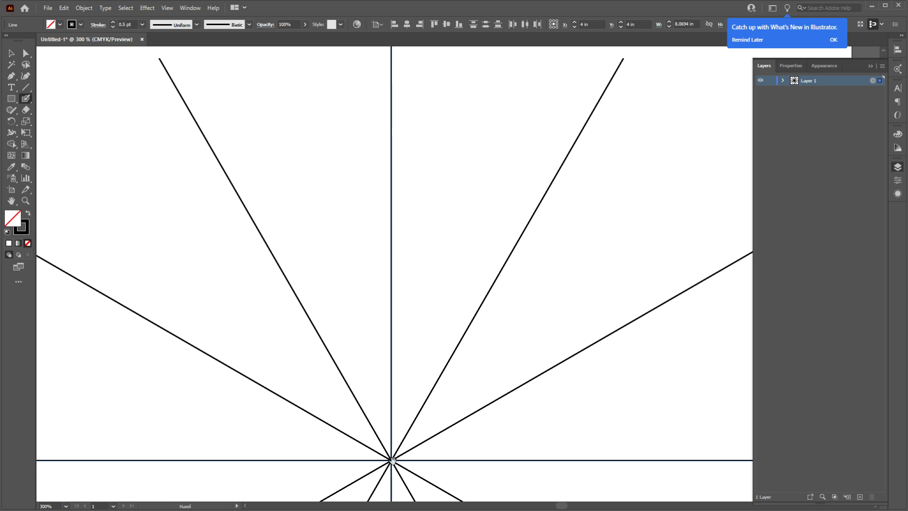
drag(413, 456, 420, 402)
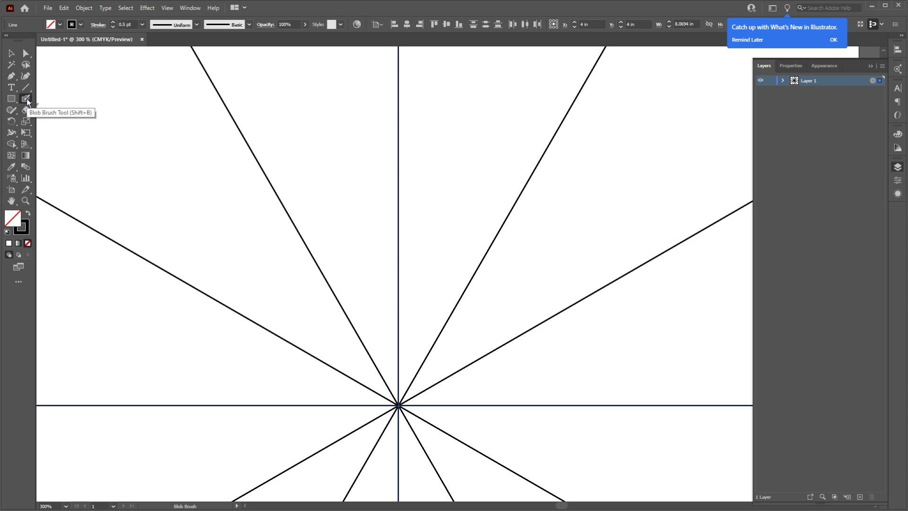
drag(27, 101, 89, 112)
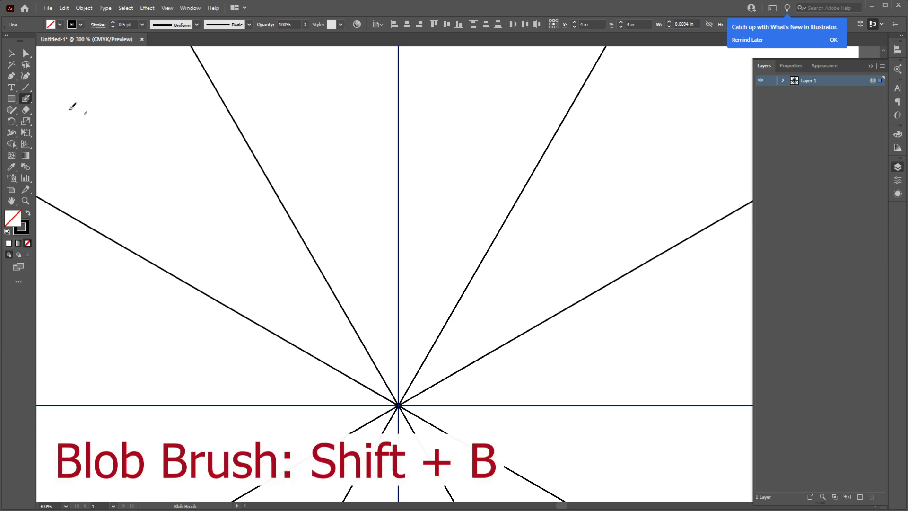
double_click(29, 101)
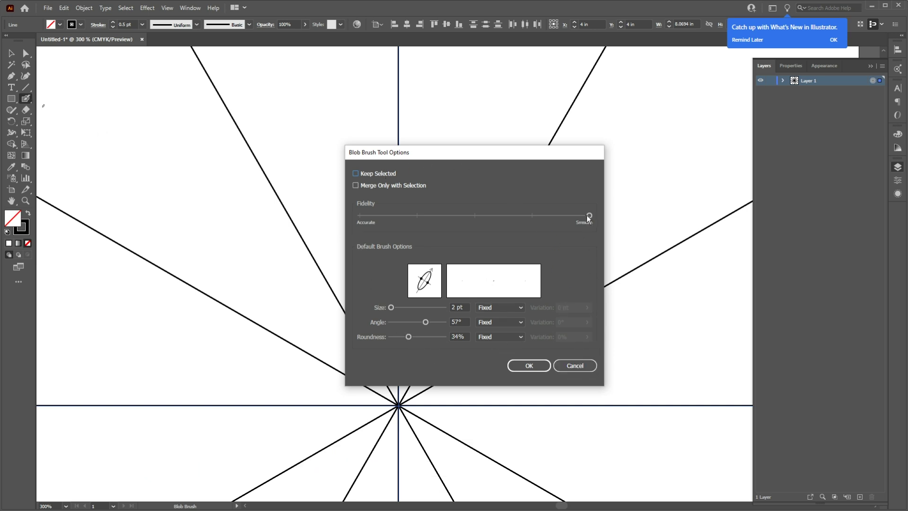
- Set the Blob Brush to Smooth fidelity, 1 pt size, 51° angle and 32% roundness
mouse_move(586, 217)
mouse_down()
mouse_move(422, 219)
mouse_move(593, 218)
mouse_up()
mouse_move(391, 308)
mouse_down()
mouse_move(426, 324)
mouse_move(408, 336)
mouse_up()
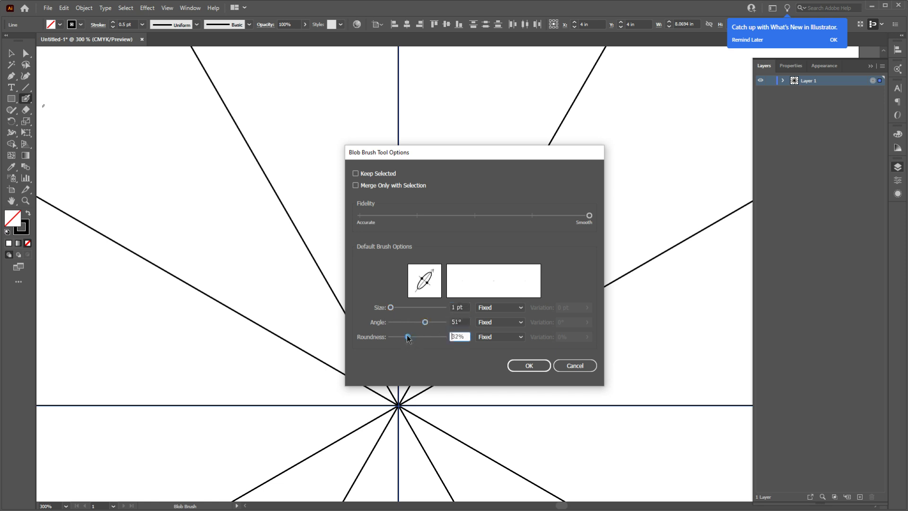
click(528, 366)
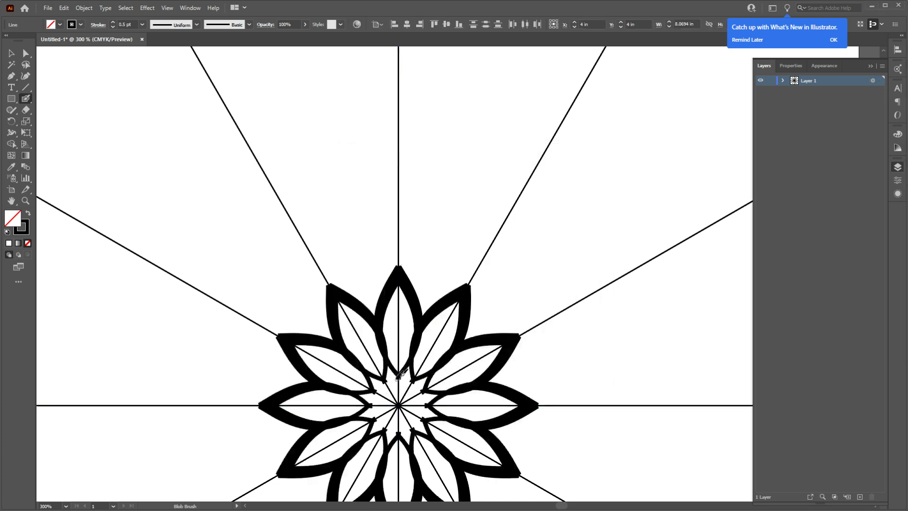
- Paint ring strokes, solid zigzag triangles and petal outlines around the spokes with the Blob Brush
drag(409, 283, 453, 245)
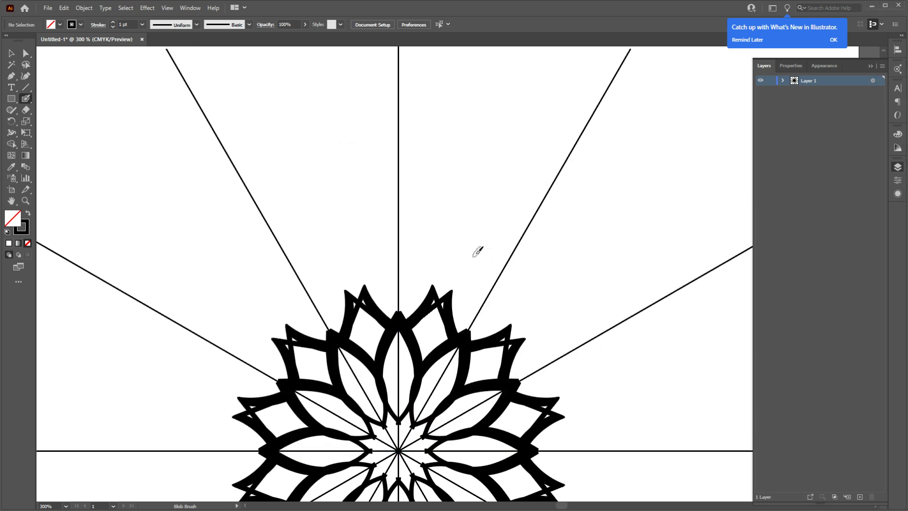
drag(401, 230, 515, 251)
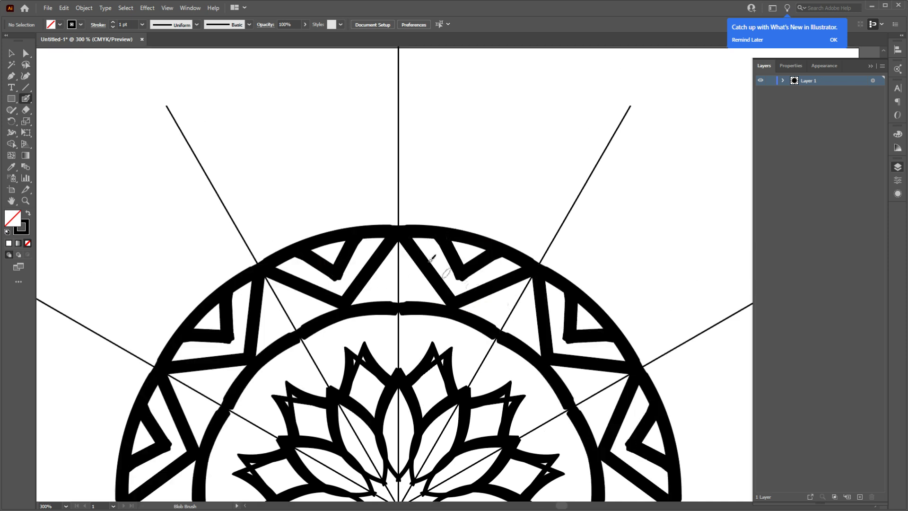
drag(347, 243, 315, 265)
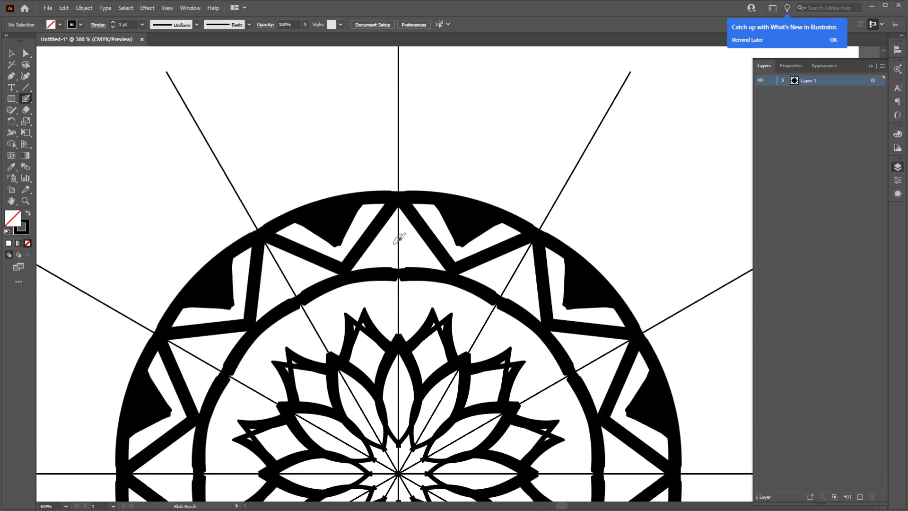
drag(397, 232, 421, 284)
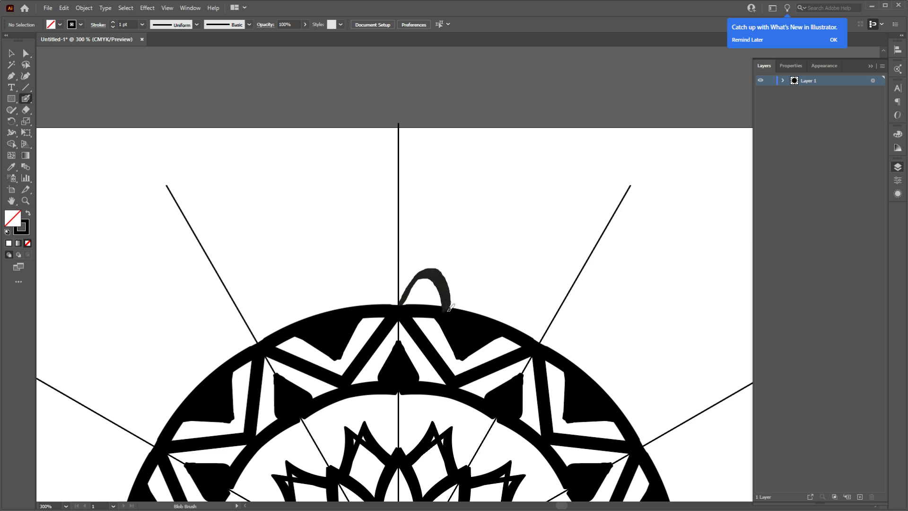
drag(400, 219, 334, 288)
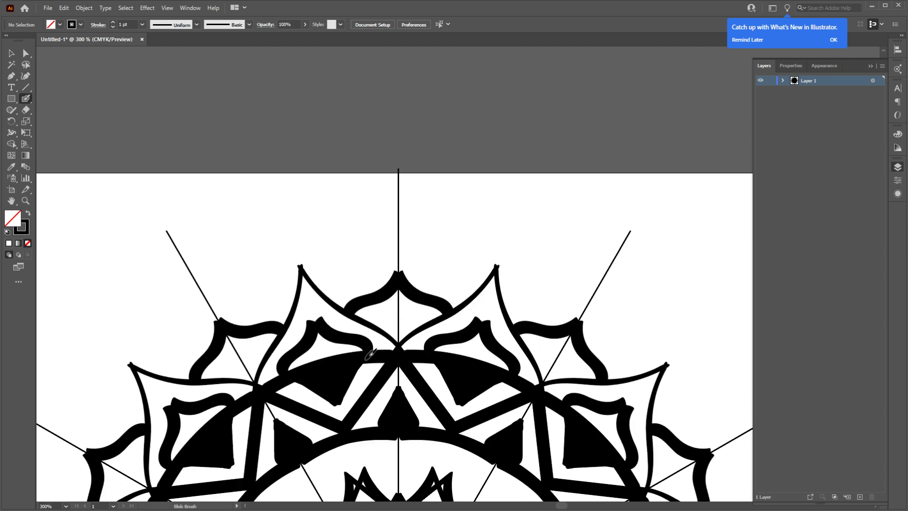
scroll(350, 326, up, 2)
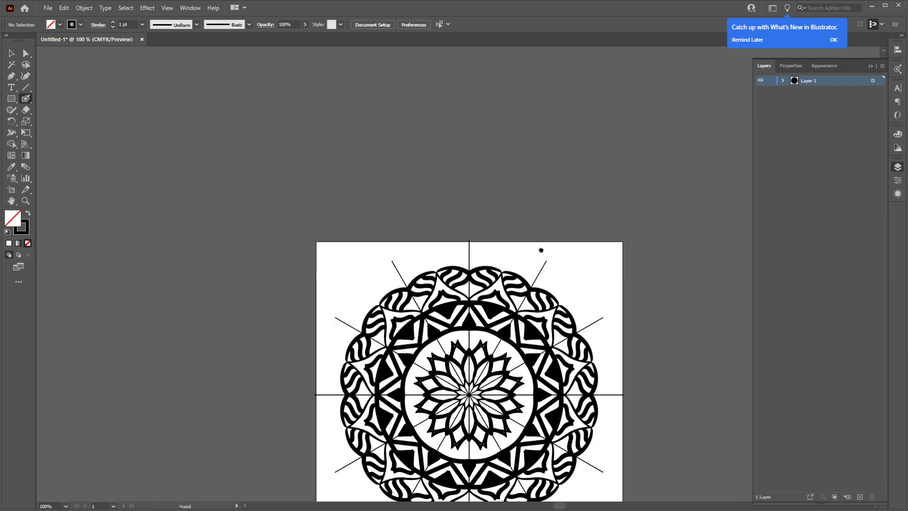
scroll(541, 250, down, 3)
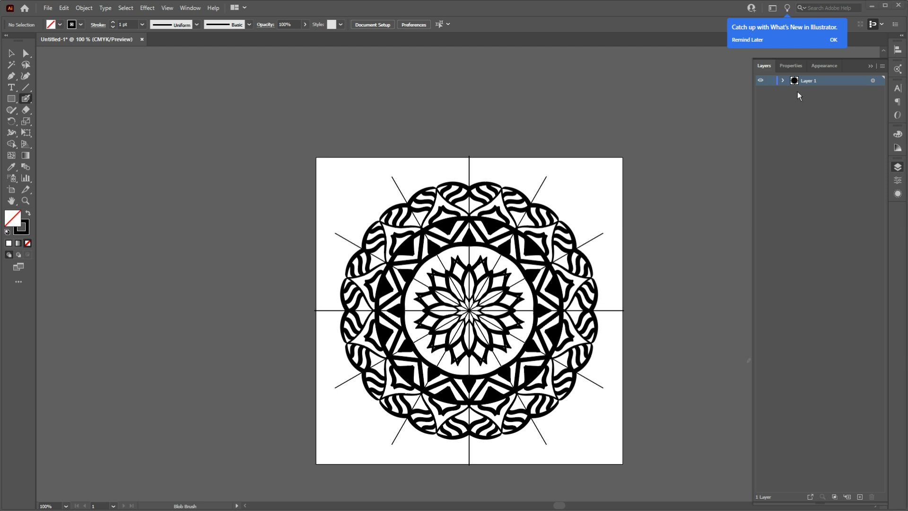
- Create Layer 2, hide Layer 1, and open Polar Grid Tool Options on the artboard
click(860, 497)
click(761, 91)
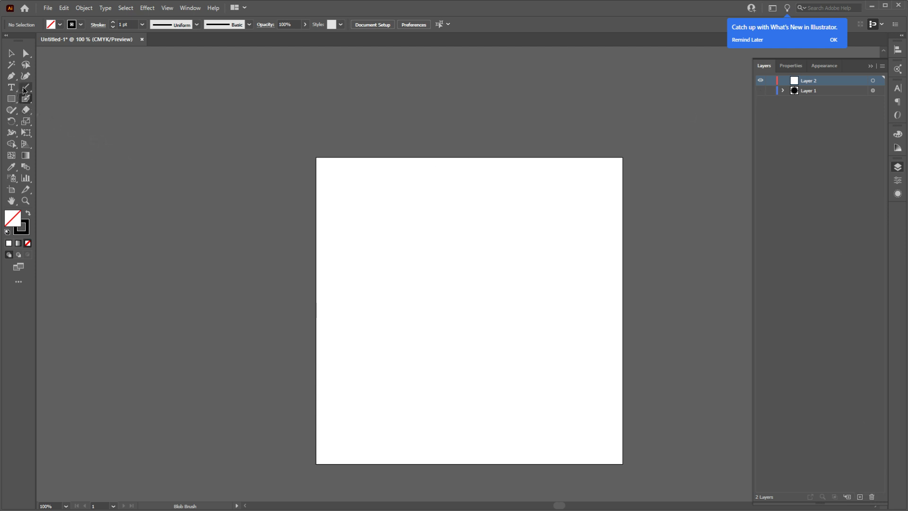
drag(26, 87, 83, 135)
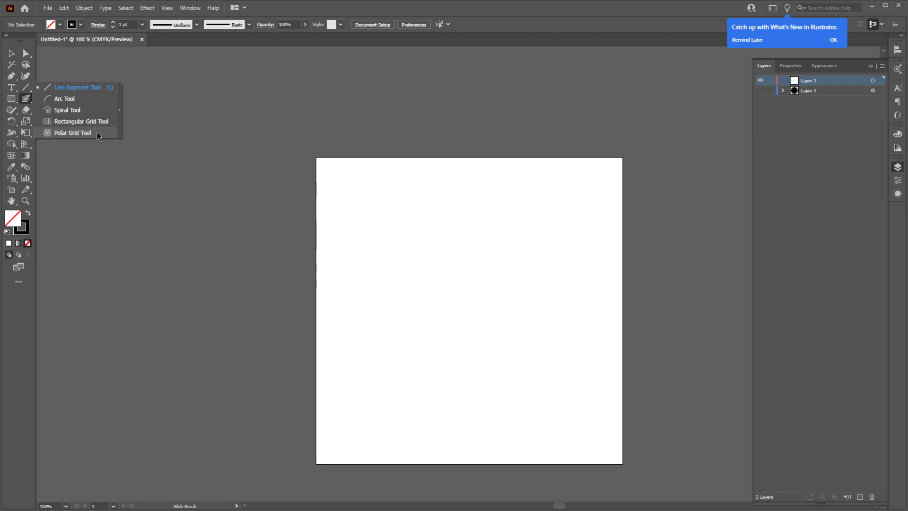
click(96, 132)
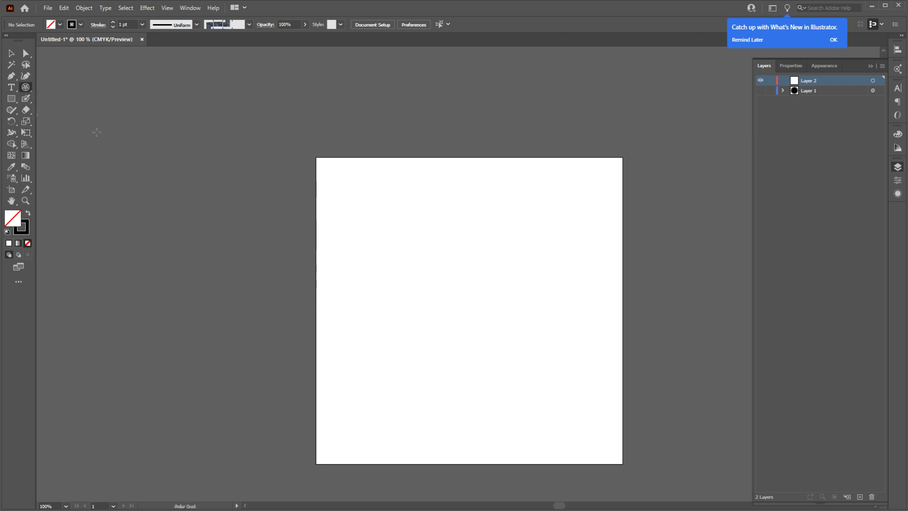
click(414, 234)
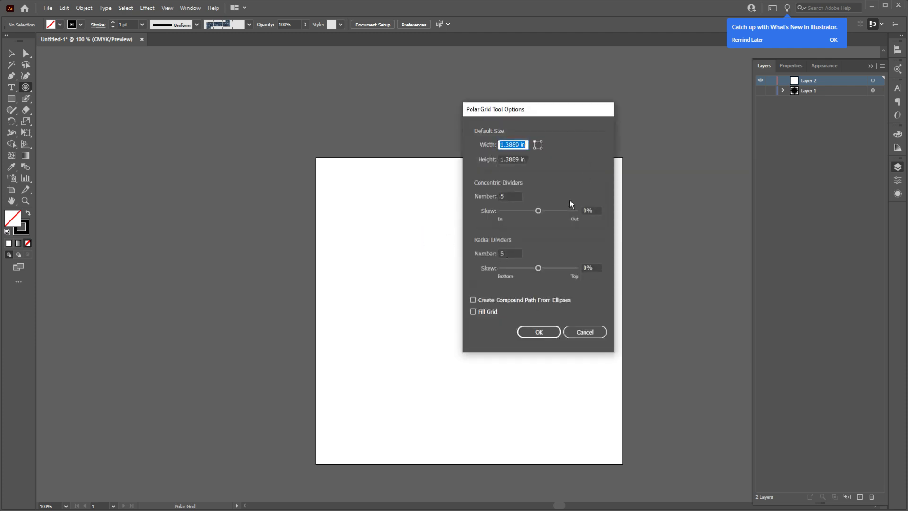
- Create a polar grid with 0 concentric dividers and 12 radial dividers
double_click(512, 195)
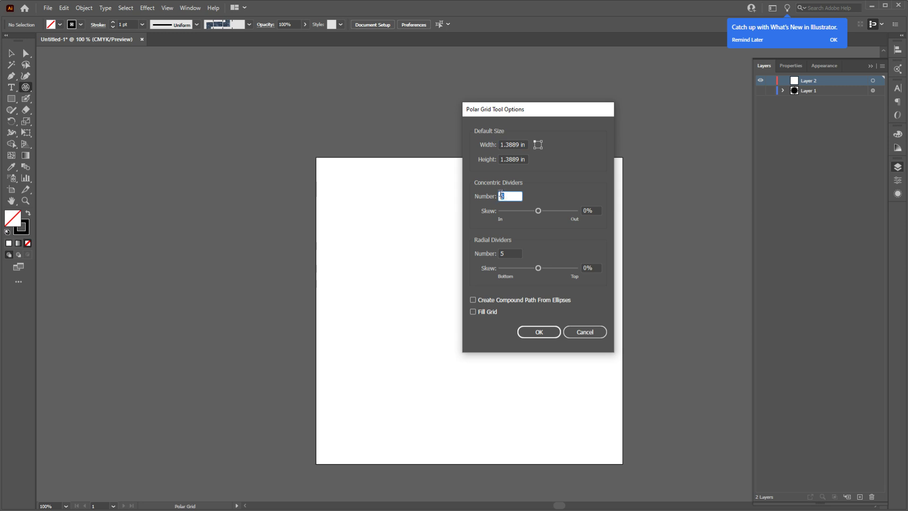
text(0)
double_click(507, 253)
text(12)
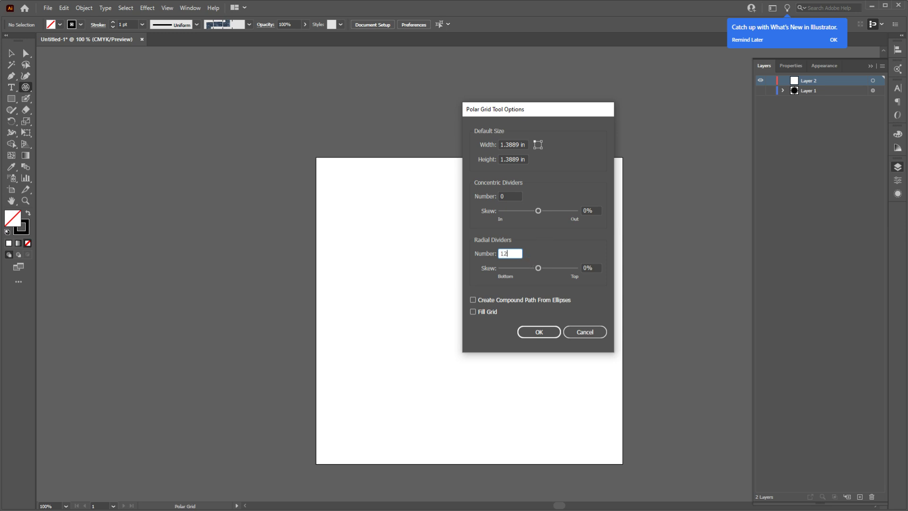
click(539, 332)
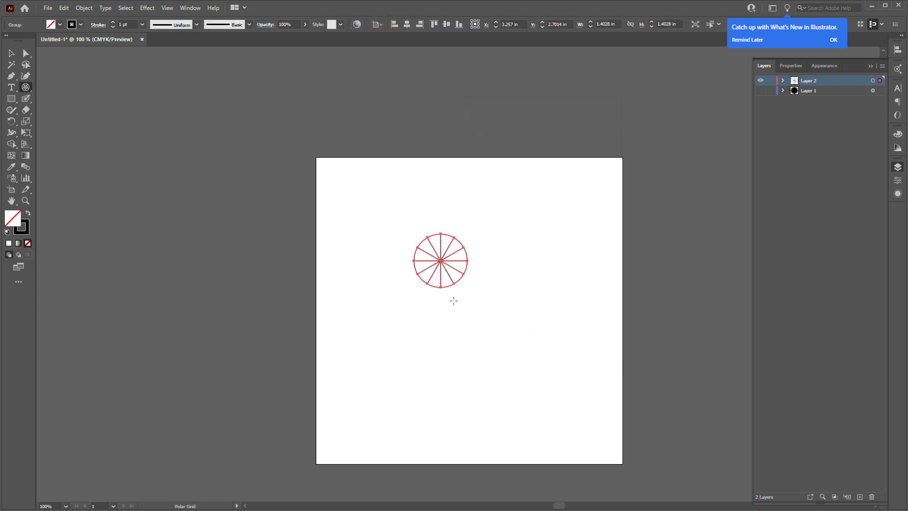
- Scale the polar grid to about 7.69 in and centre it on the artboard at 4 in, 4 in
key(v)
drag(470, 286, 567, 411)
click(791, 65)
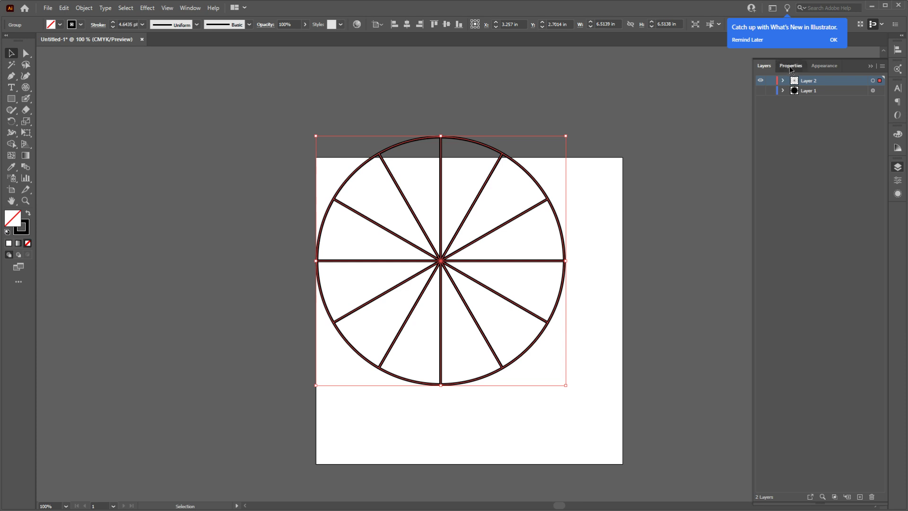
click(811, 252)
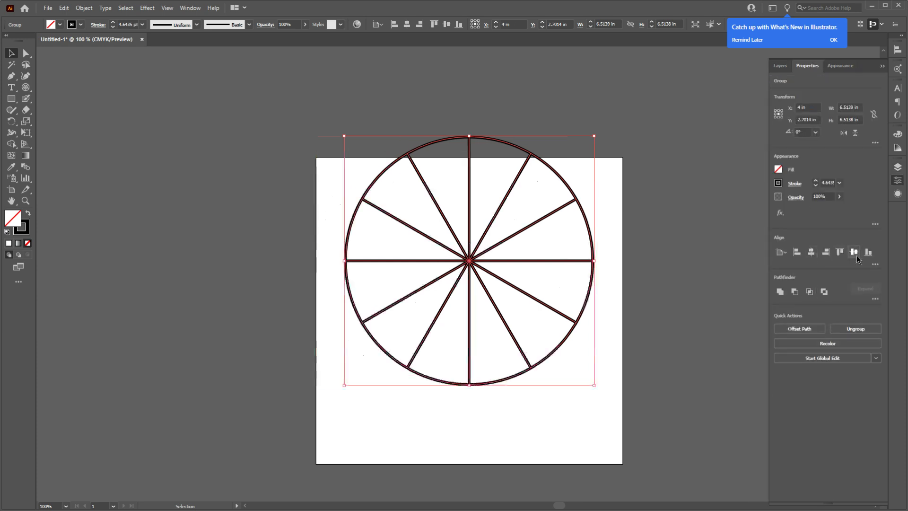
click(855, 254)
drag(597, 311, 618, 324)
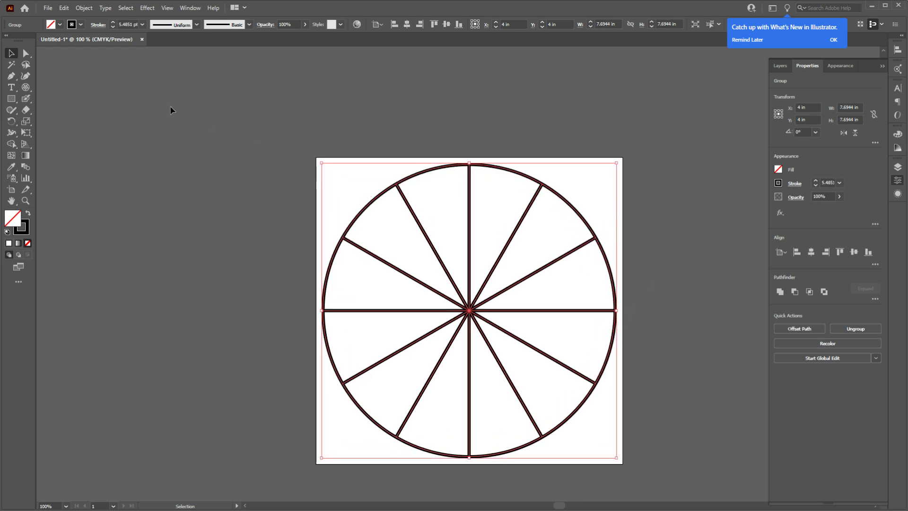
click(27, 54)
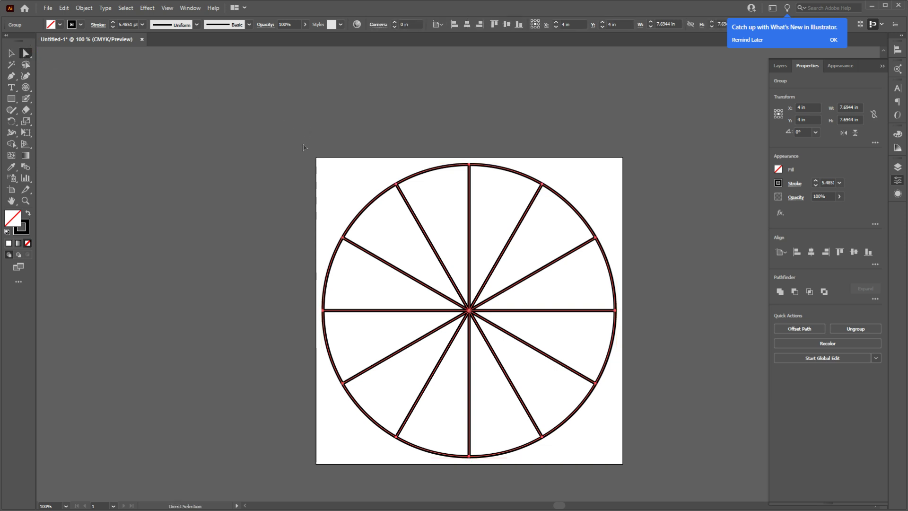
- Delete the left half of the polar grid
drag(304, 147, 450, 484)
drag(463, 484, 465, 486)
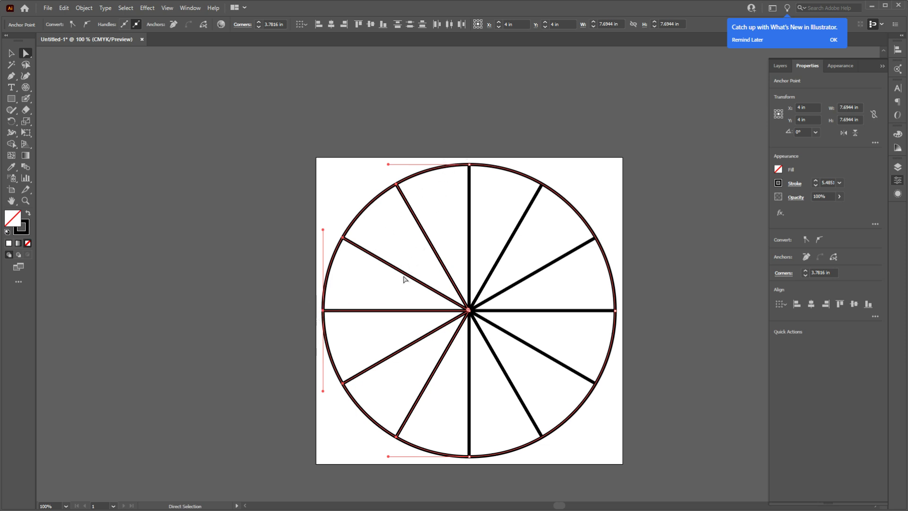
key(Delete)
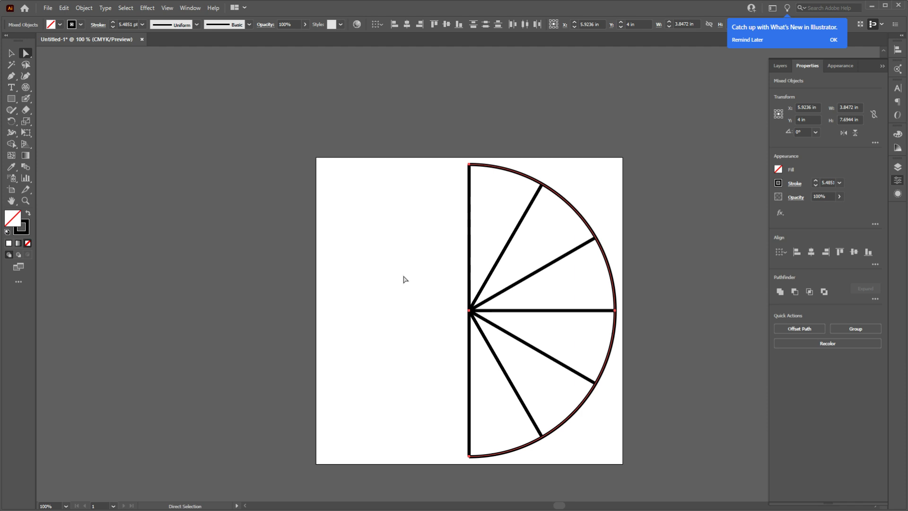
scroll(402, 265, down, 1)
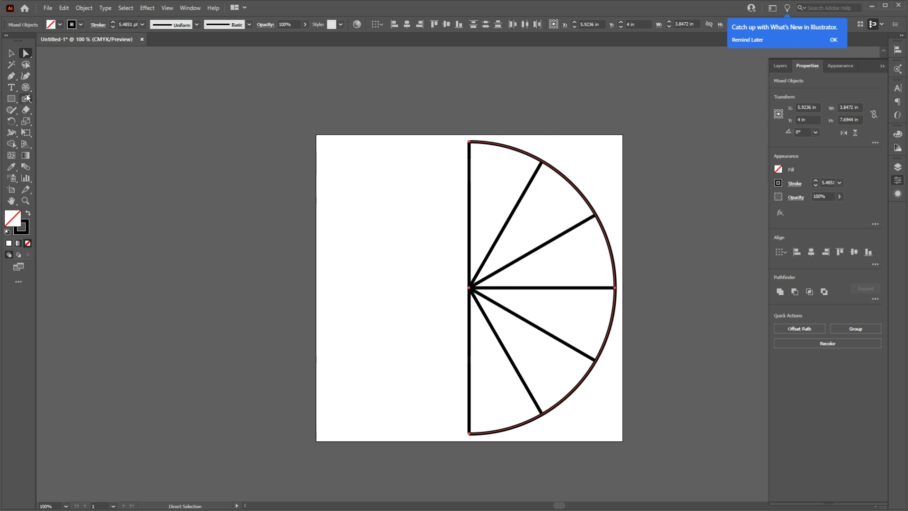
- Add an extra anchor point on the outer arc of the half circle
click(12, 77)
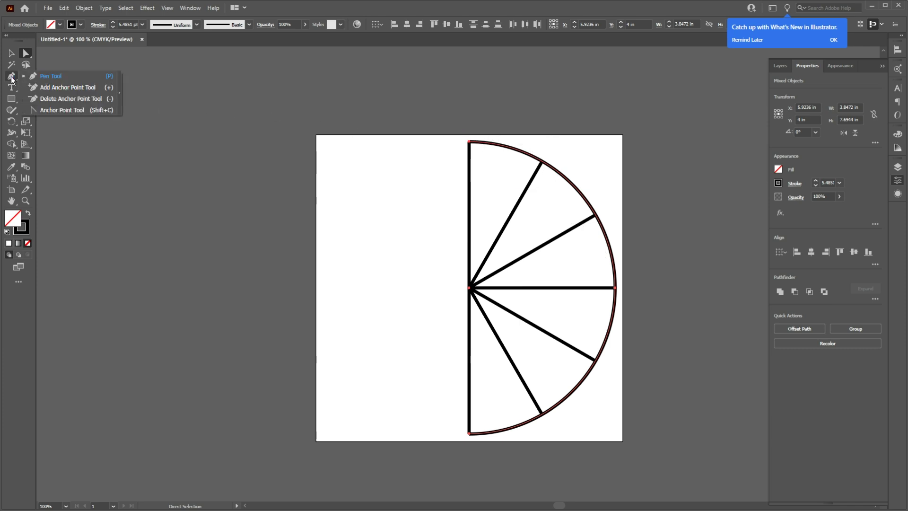
click(31, 59)
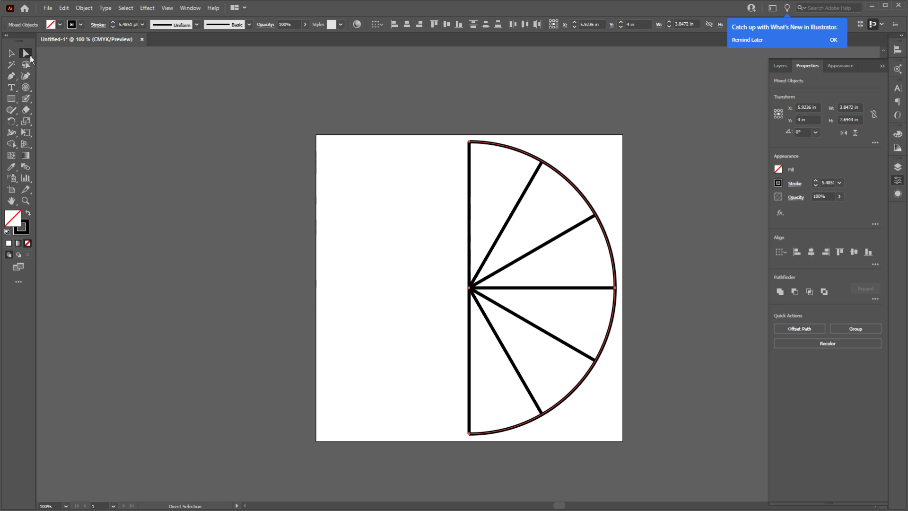
click(493, 146)
click(487, 146)
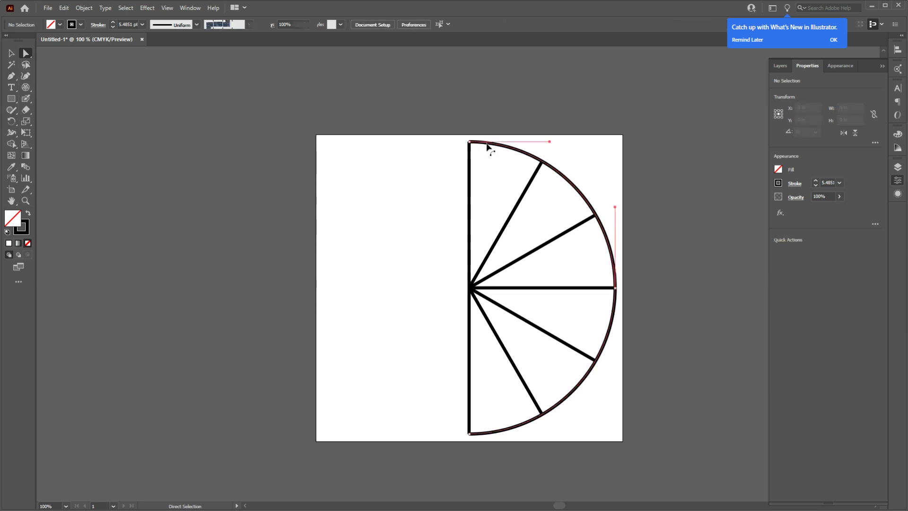
right_click(14, 75)
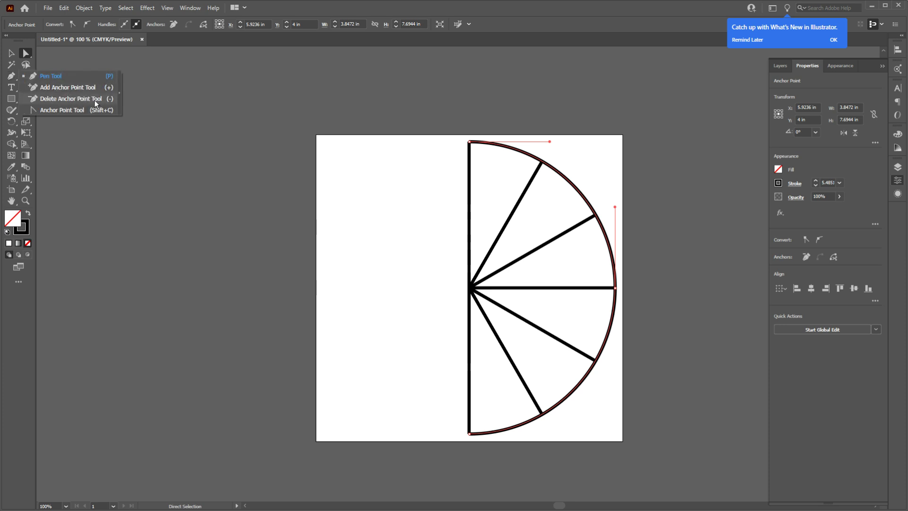
click(82, 87)
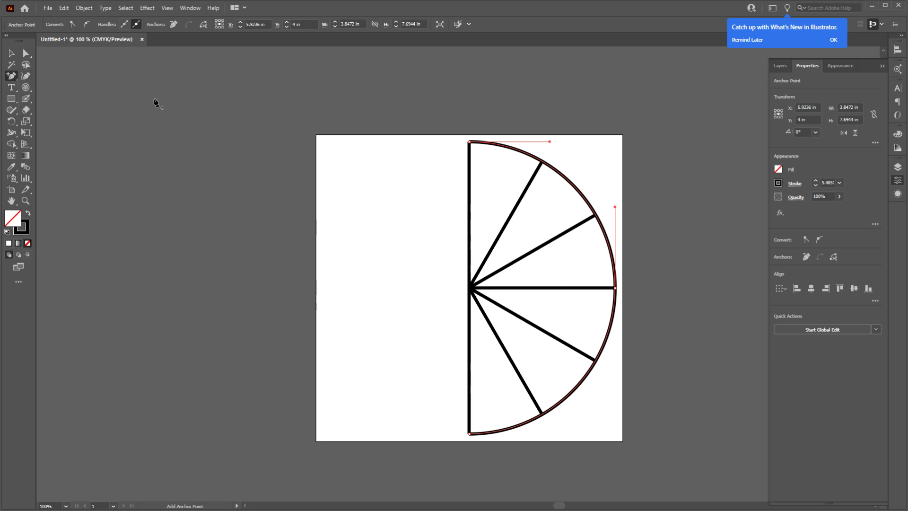
click(542, 161)
- Delete the lower arc, spokes and extra arc segments, leaving a single 30° wedge
key(a)
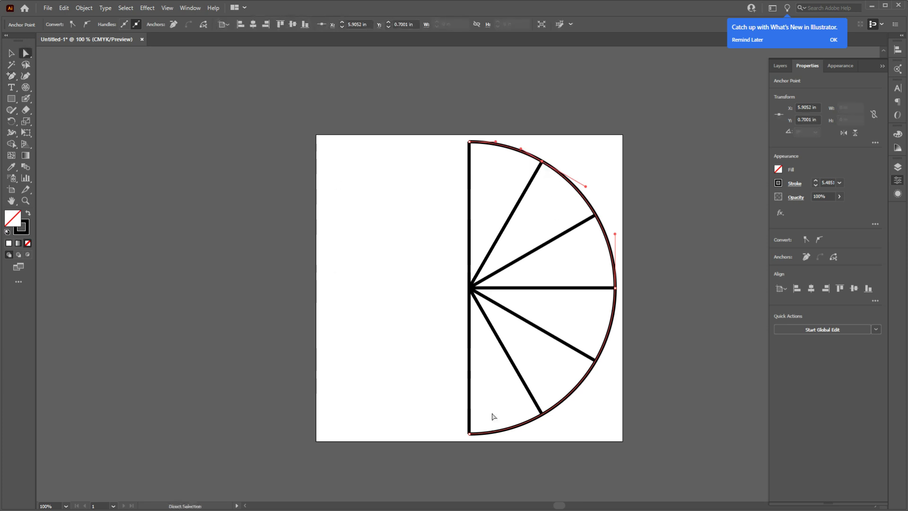
drag(433, 438, 583, 371)
key(Delete)
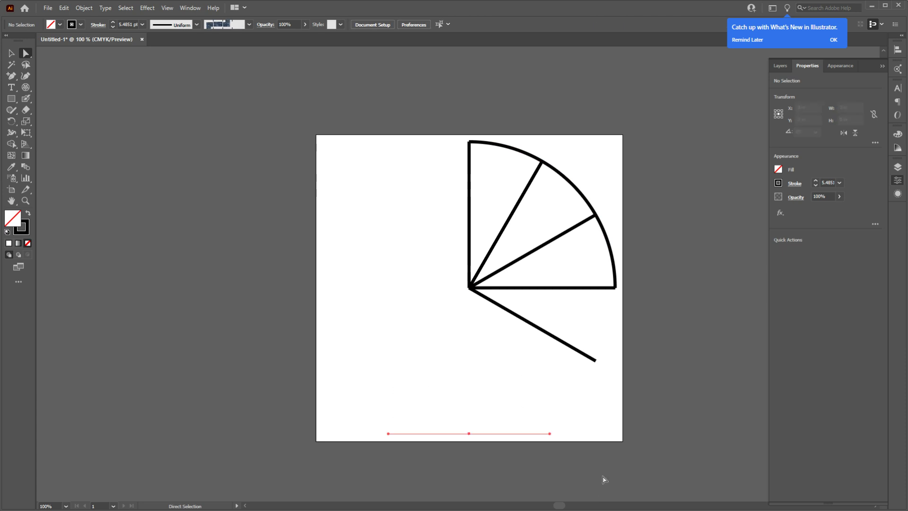
key(Delete)
key(Delete)
key(Delete)
key(Delete)
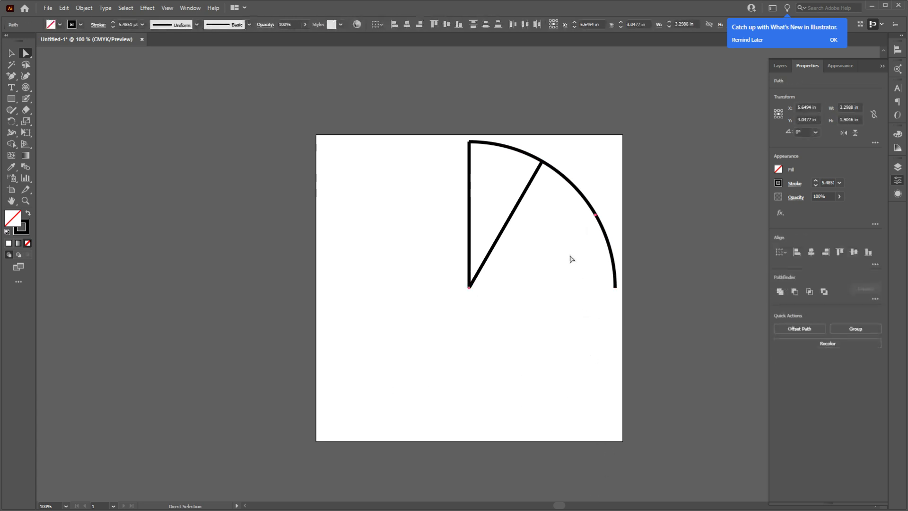
drag(556, 229, 663, 203)
key(Delete)
click(584, 229)
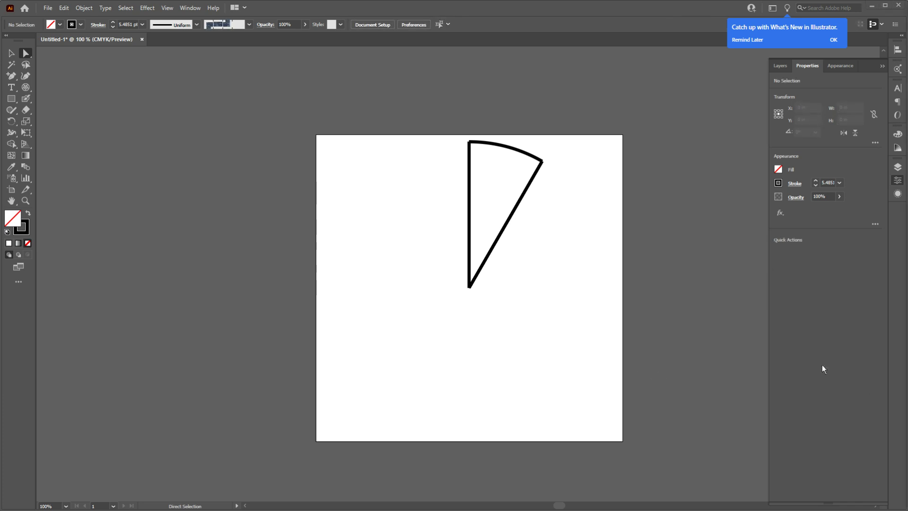
click(192, 8)
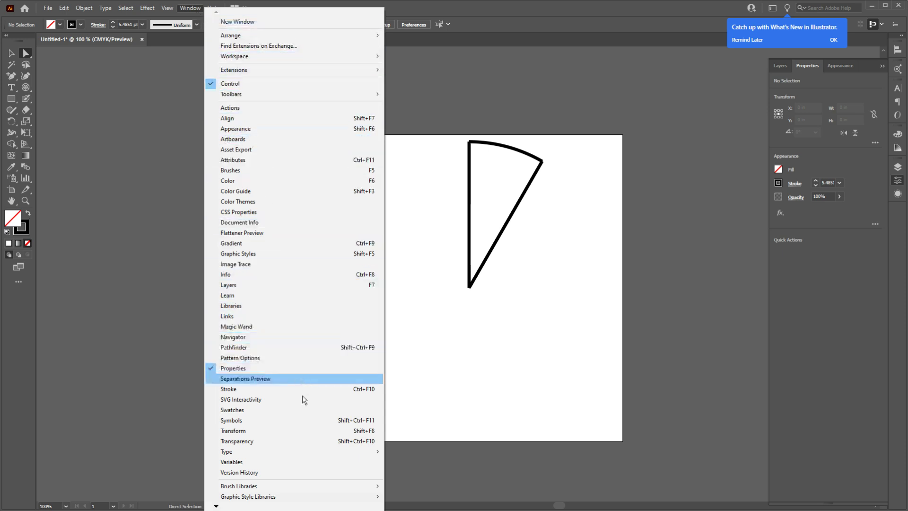
- Save the wedge as a Graphic symbol named 'slice 1' in the Symbols panel
click(312, 419)
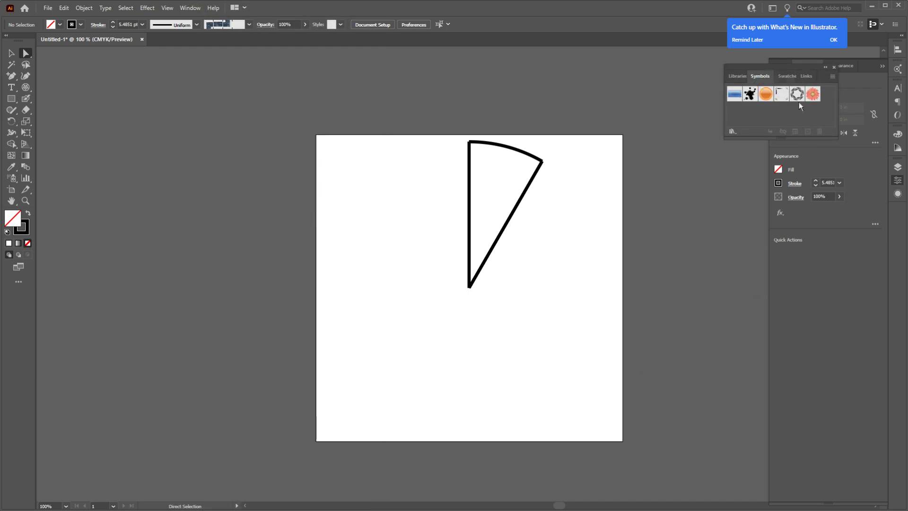
key(v)
drag(523, 203, 770, 124)
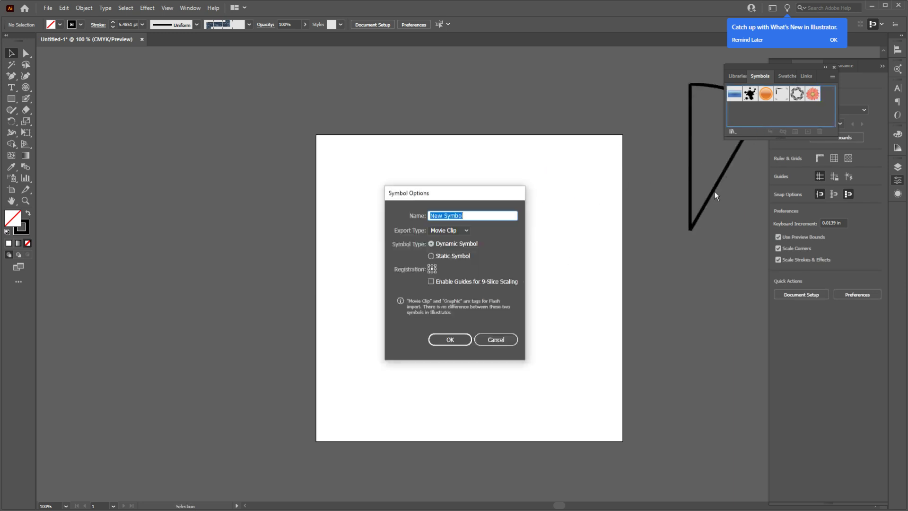
click(452, 231)
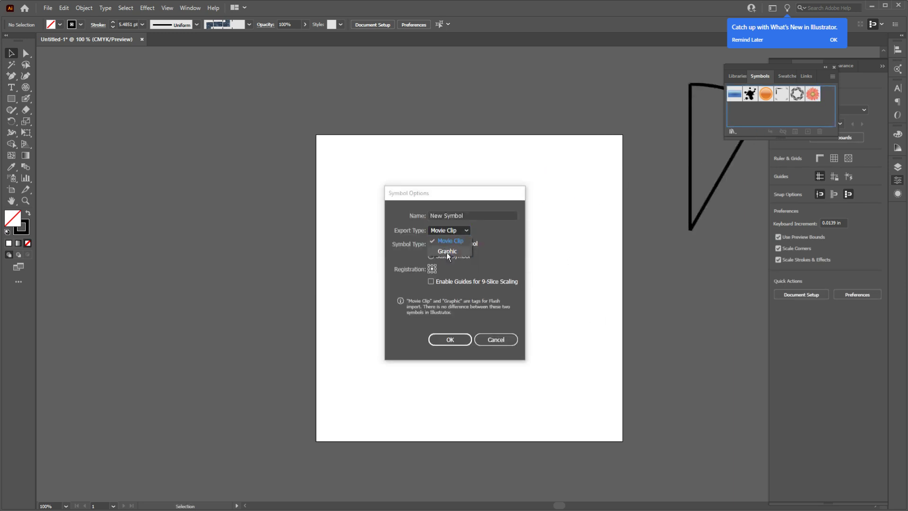
click(447, 252)
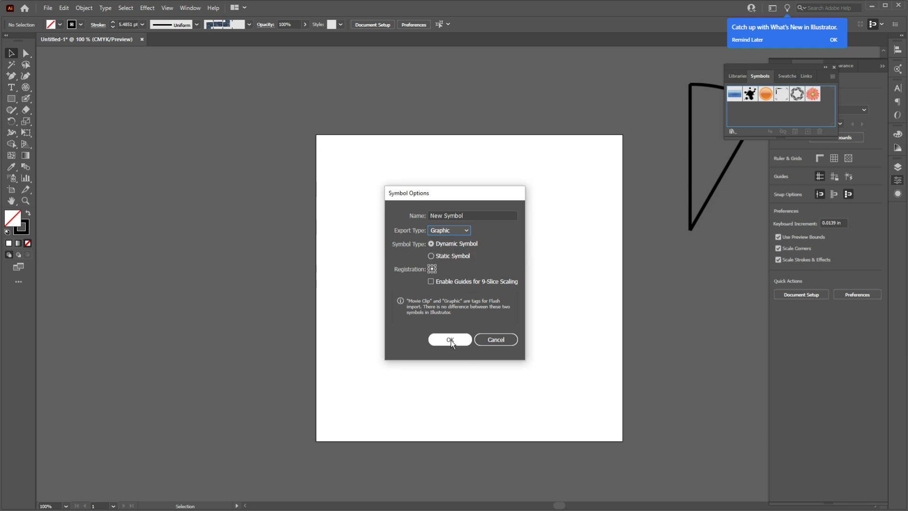
click(474, 212)
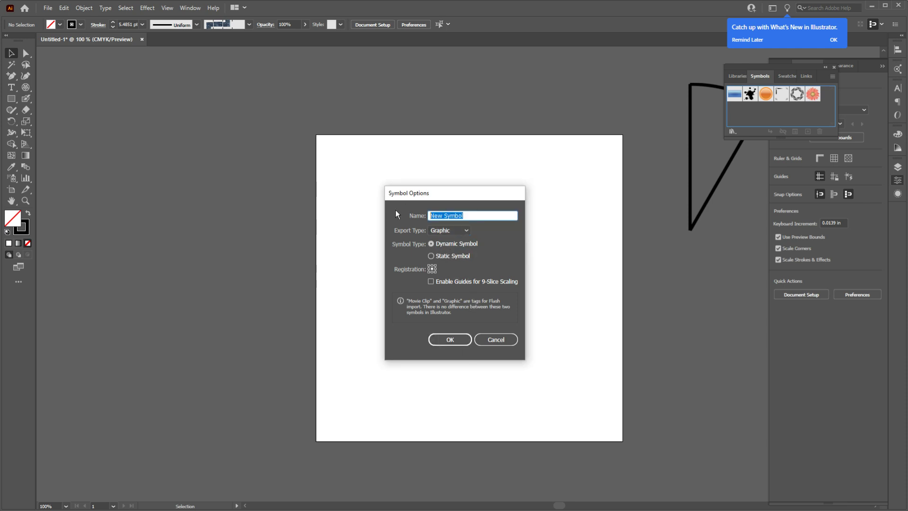
text(slice 1)
click(445, 339)
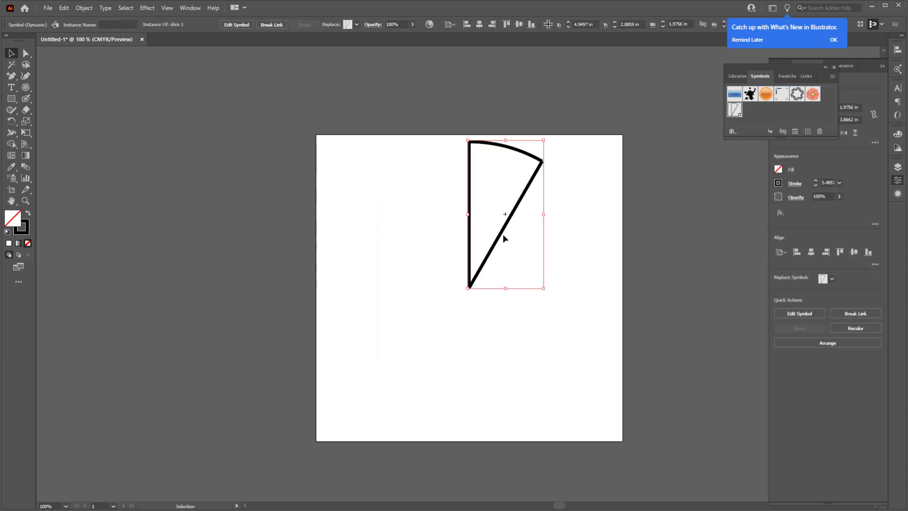
- Make a vertically reflected copy of slice 1 and place it left of the original
right_click(503, 234)
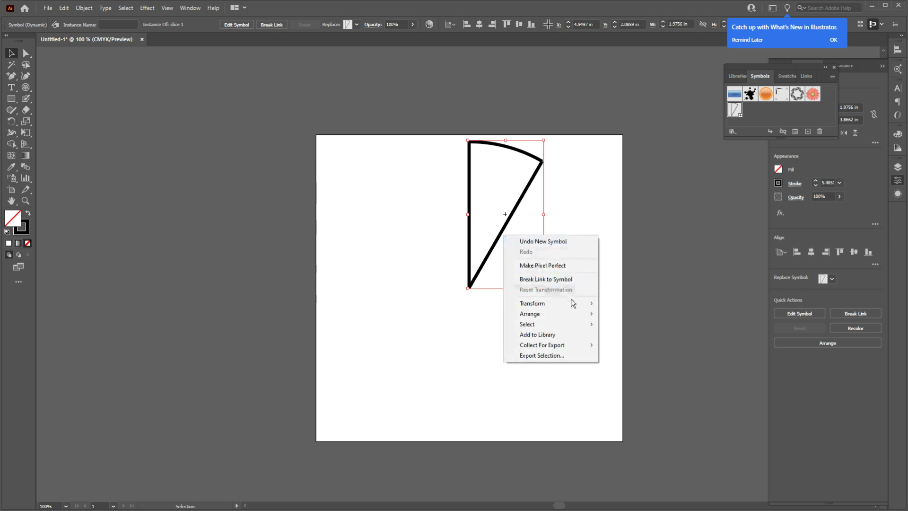
mouse_move(573, 304)
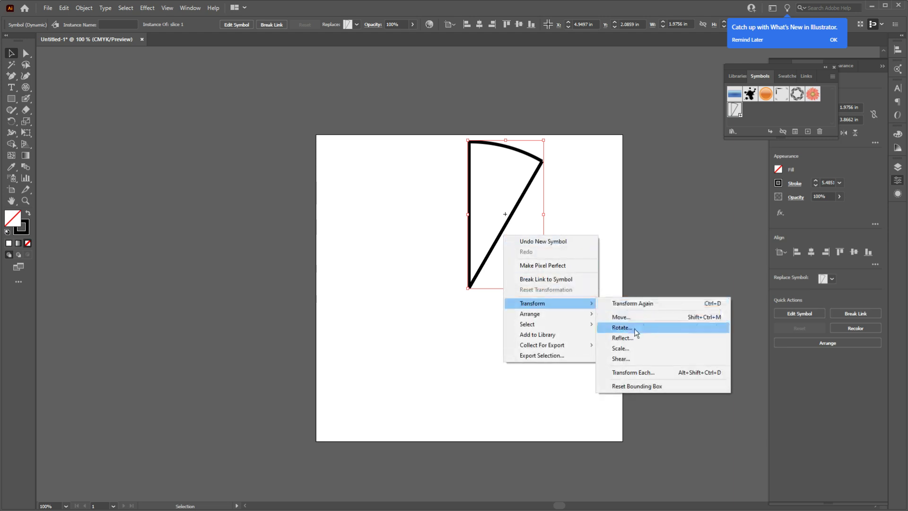
click(647, 339)
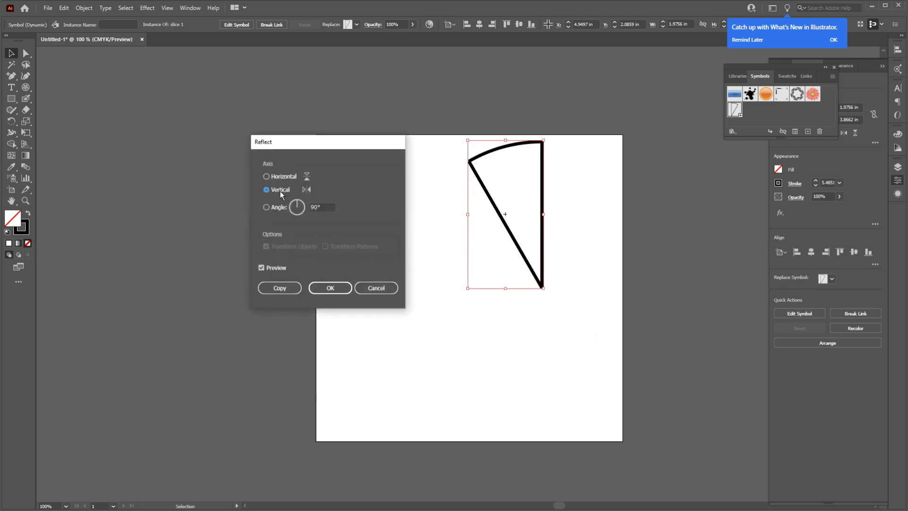
click(284, 288)
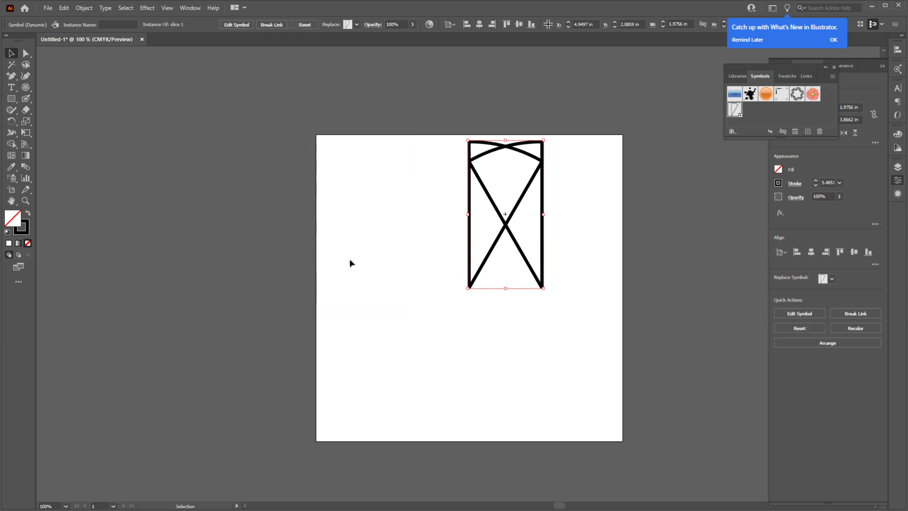
key(a)
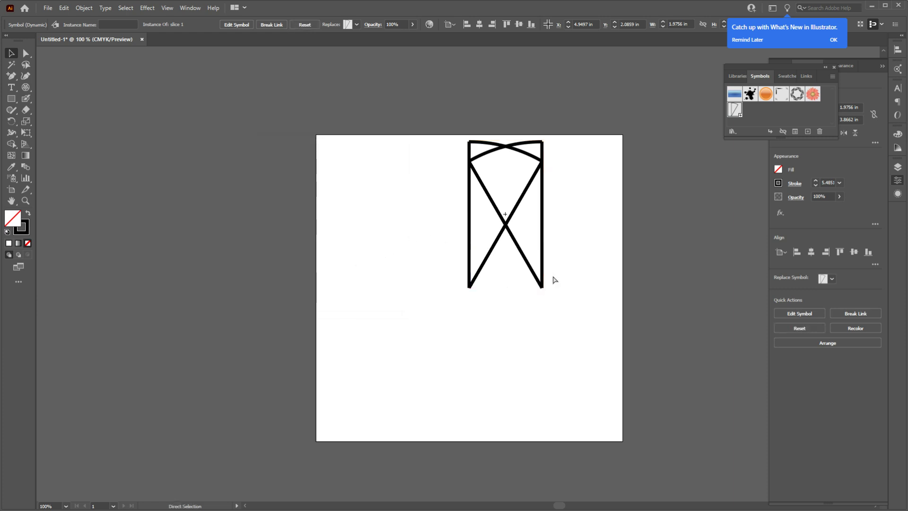
key(v)
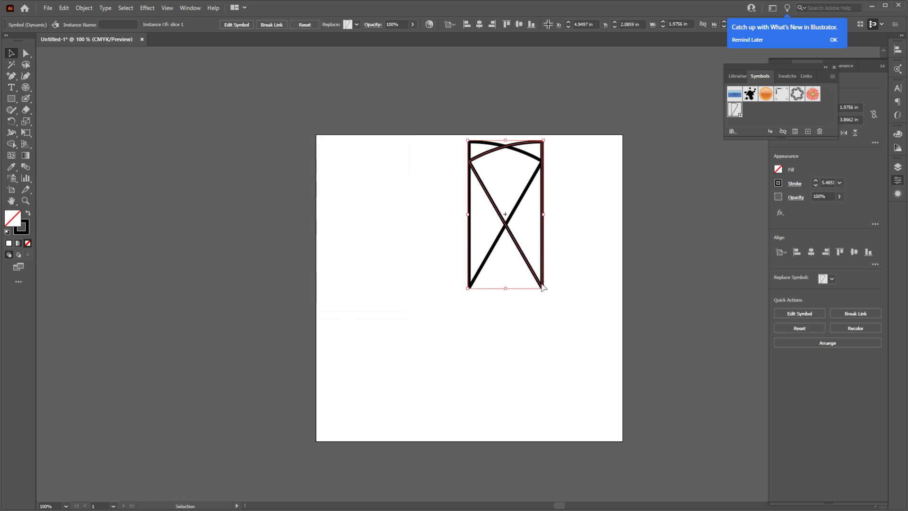
drag(510, 291, 468, 293)
- Add a horizontally reflected copy of the two-wedge fan directly below, forming an hourglass
drag(370, 134, 551, 302)
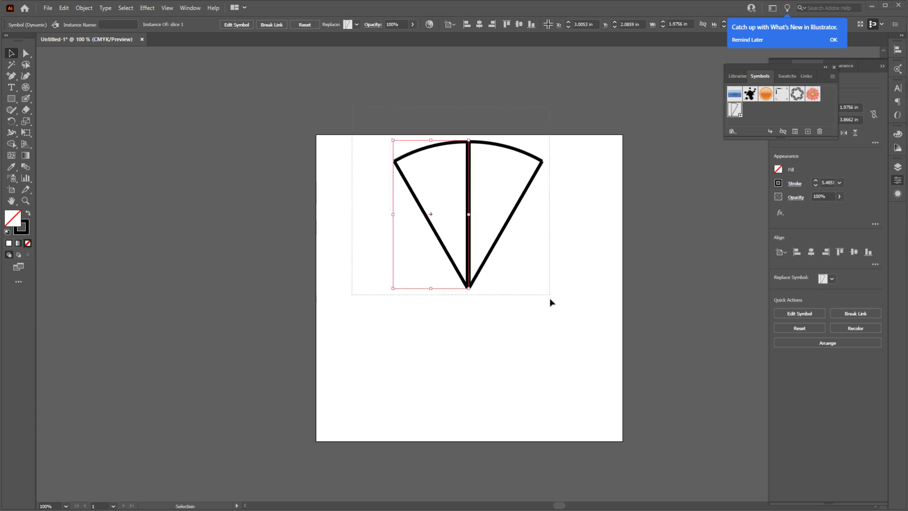
right_click(492, 247)
mouse_move(577, 313)
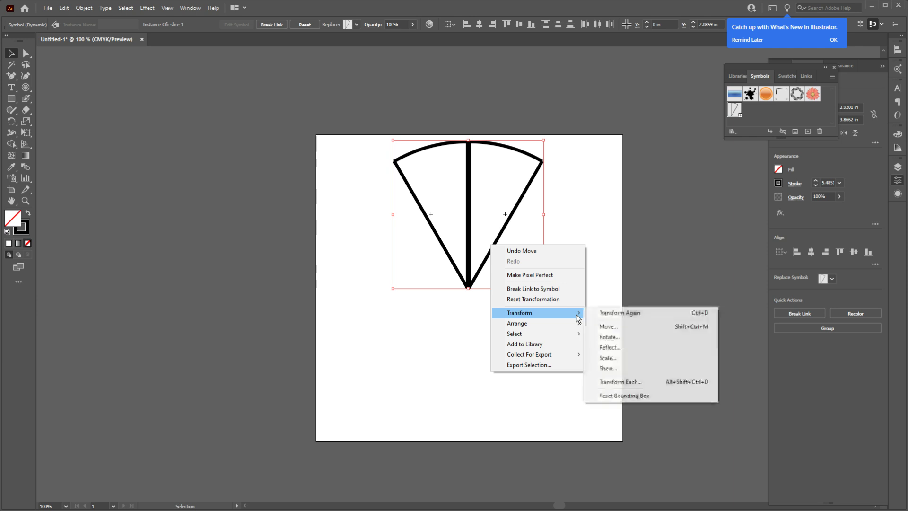
click(630, 348)
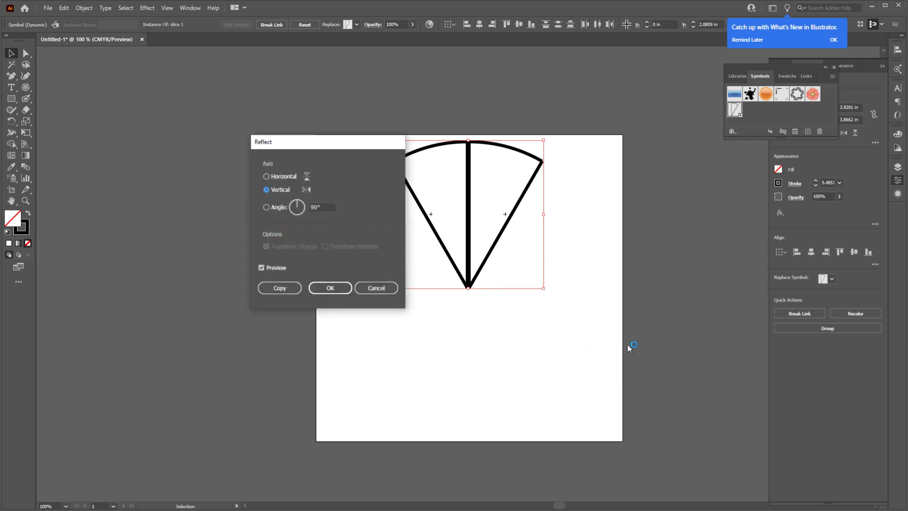
click(285, 178)
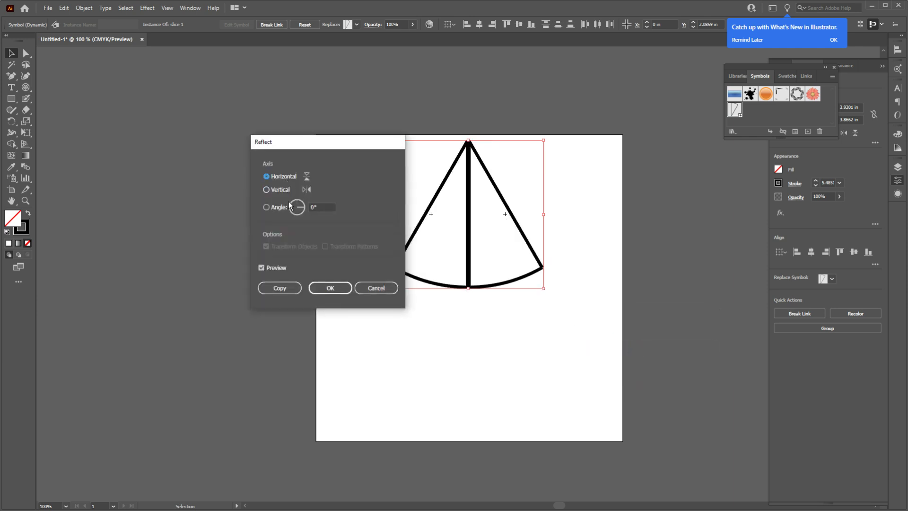
click(280, 289)
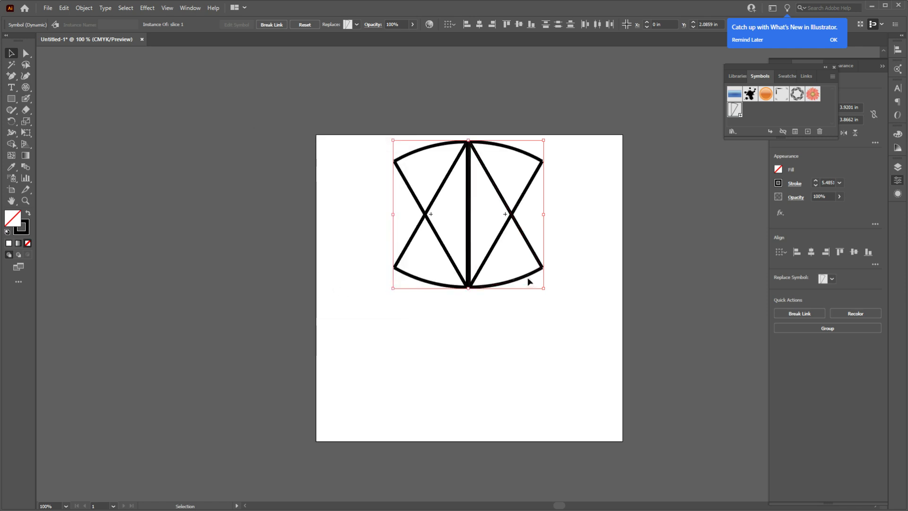
drag(529, 279, 526, 425)
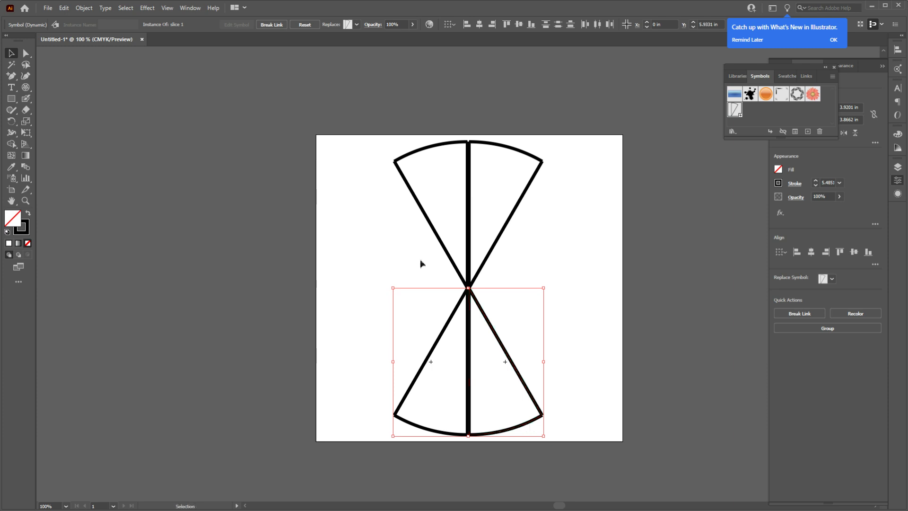
drag(348, 137, 553, 452)
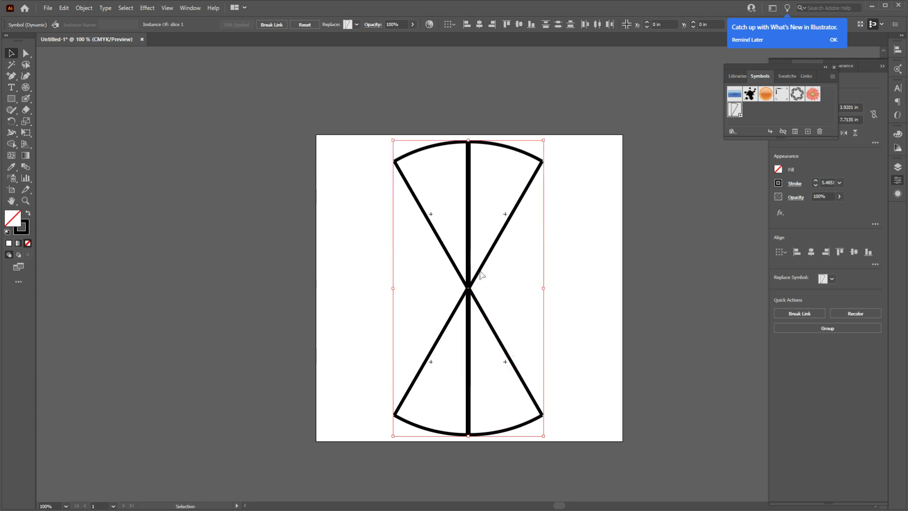
right_click(482, 399)
- Make a copy of the wedge slice rotated by 60 degrees
mouse_move(572, 344)
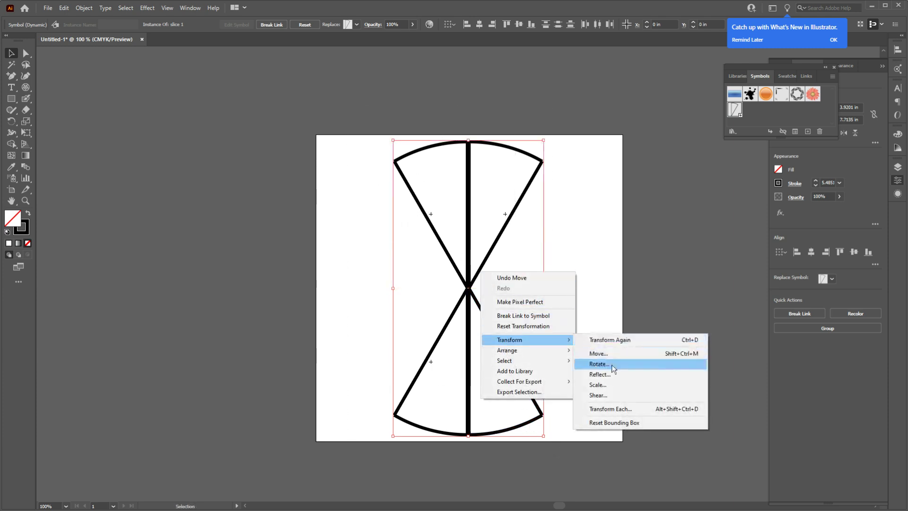
click(639, 365)
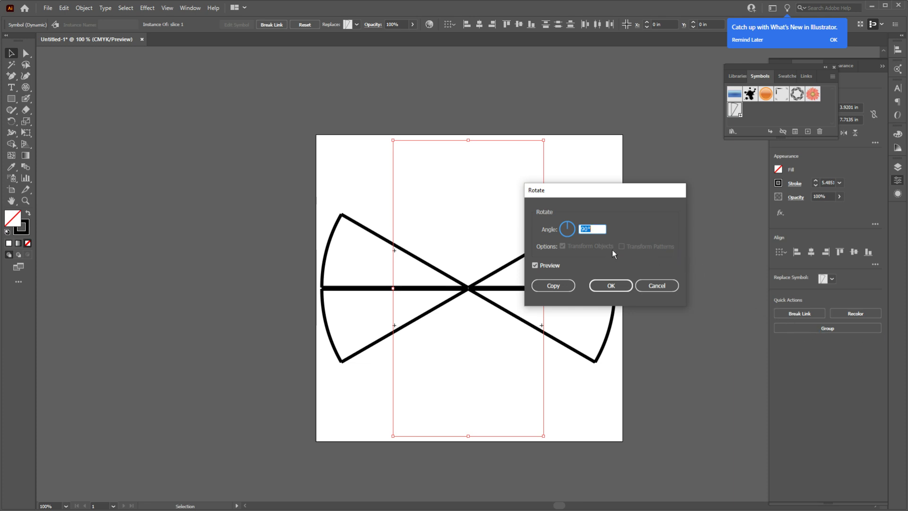
text(0)
click(544, 264)
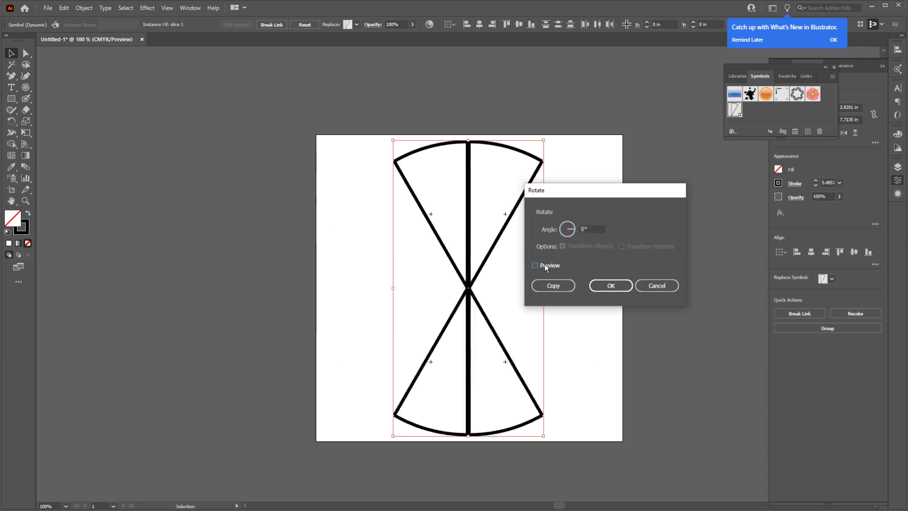
double_click(587, 228)
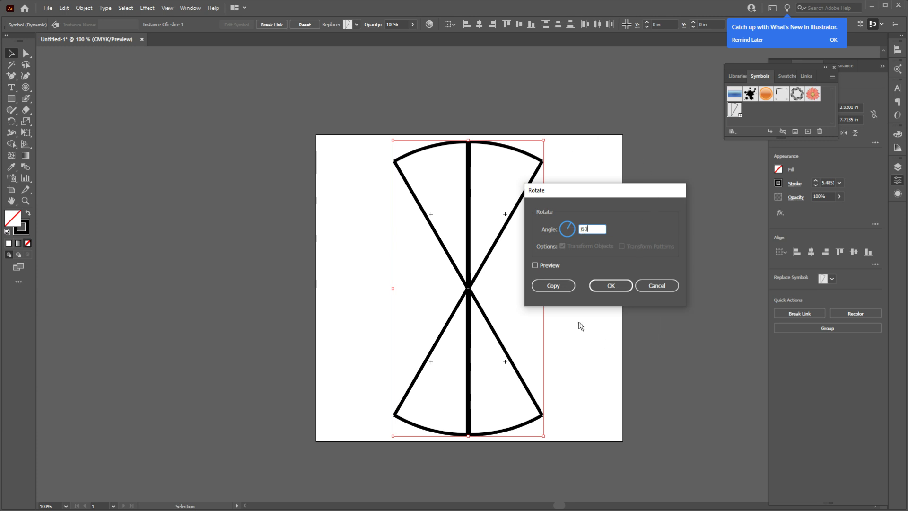
click(561, 289)
click(554, 286)
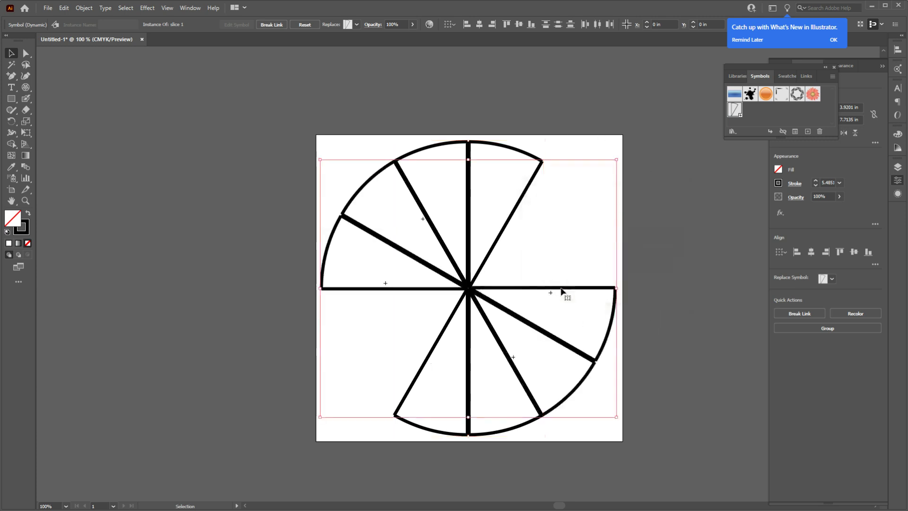
- Add more rotated copies until twelve wedges complete the wheel, then deselect
right_click(557, 327)
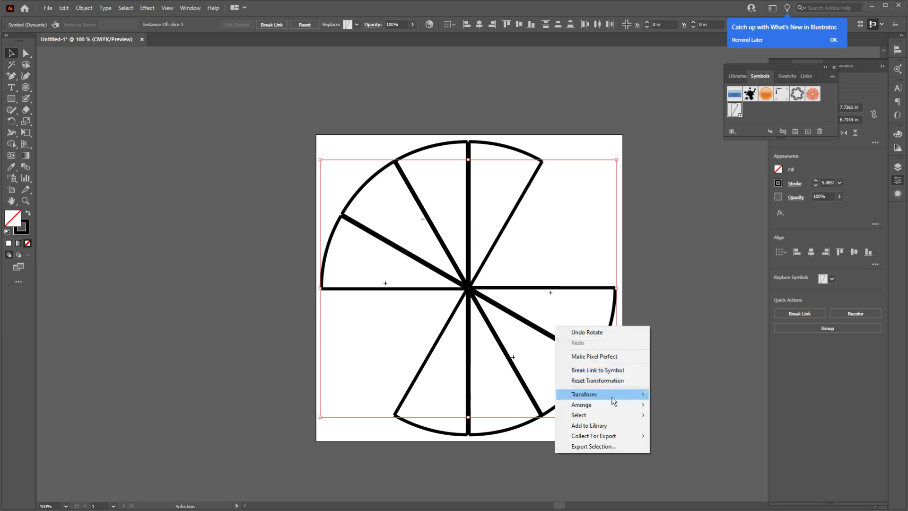
mouse_move(615, 395)
click(686, 419)
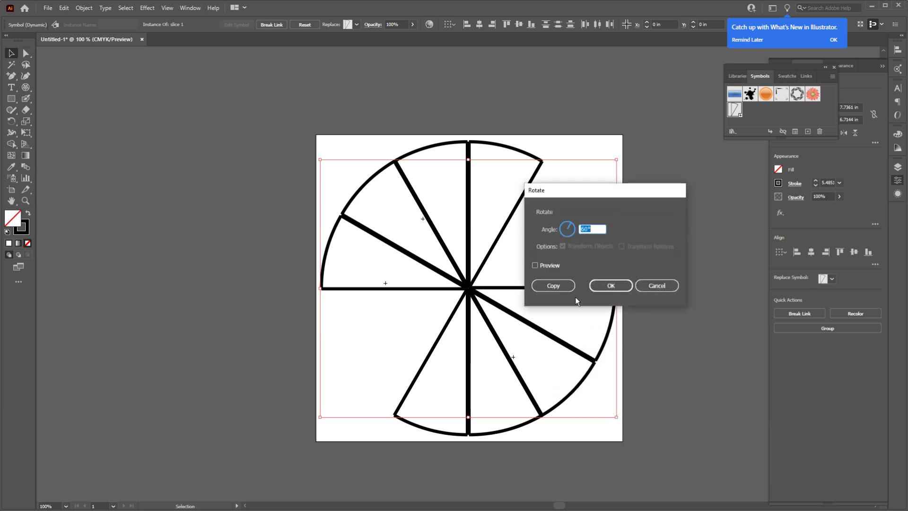
click(541, 288)
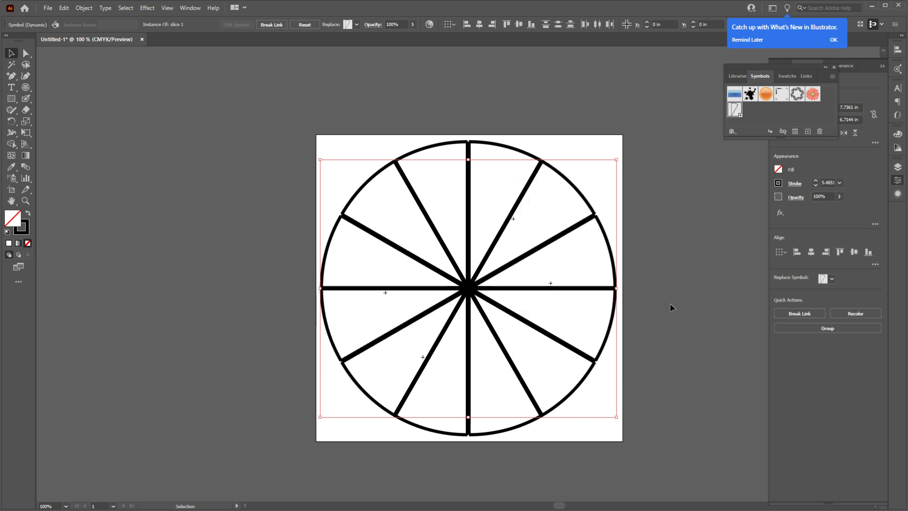
click(671, 308)
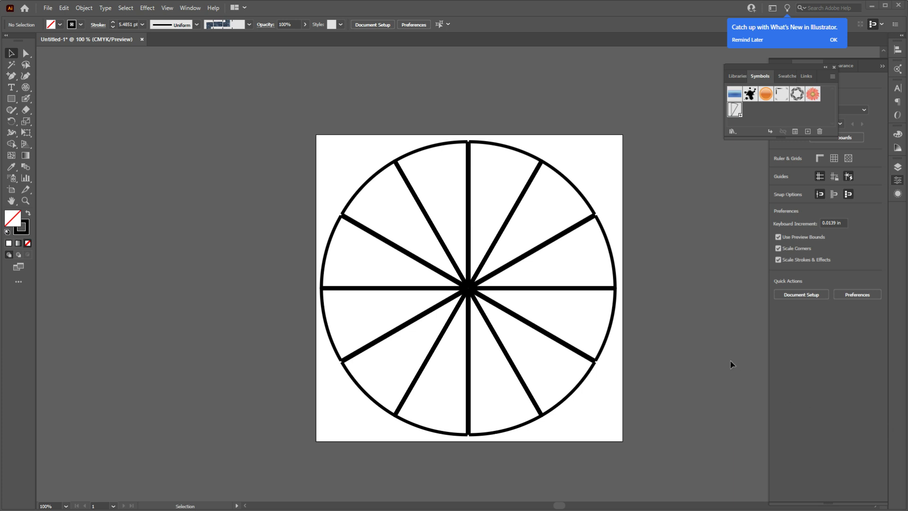
- Enter isolation mode on the wedge slice symbol, accepting the edit warning, and pick the Blob Brush
double_click(523, 155)
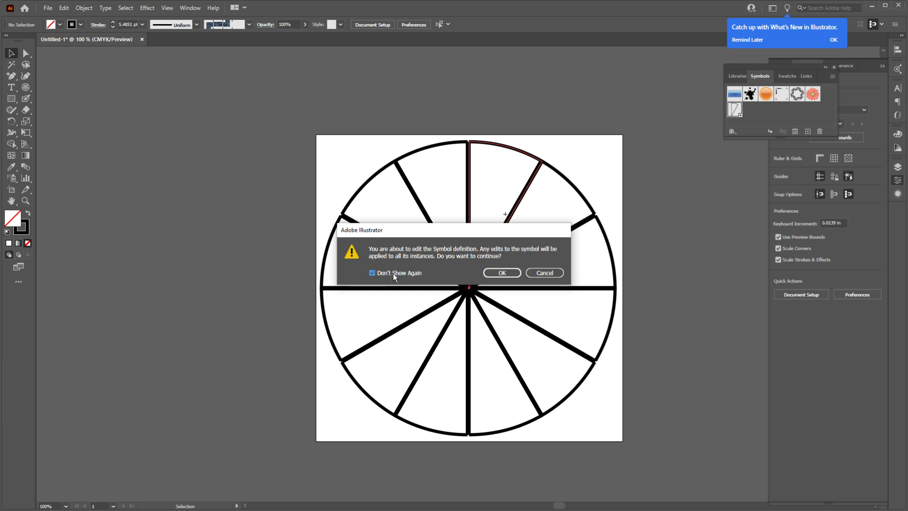
click(502, 275)
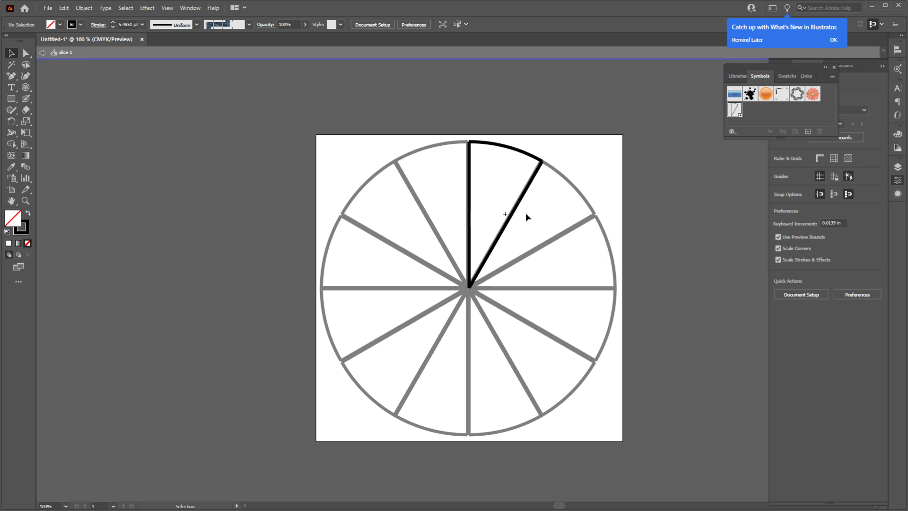
click(26, 99)
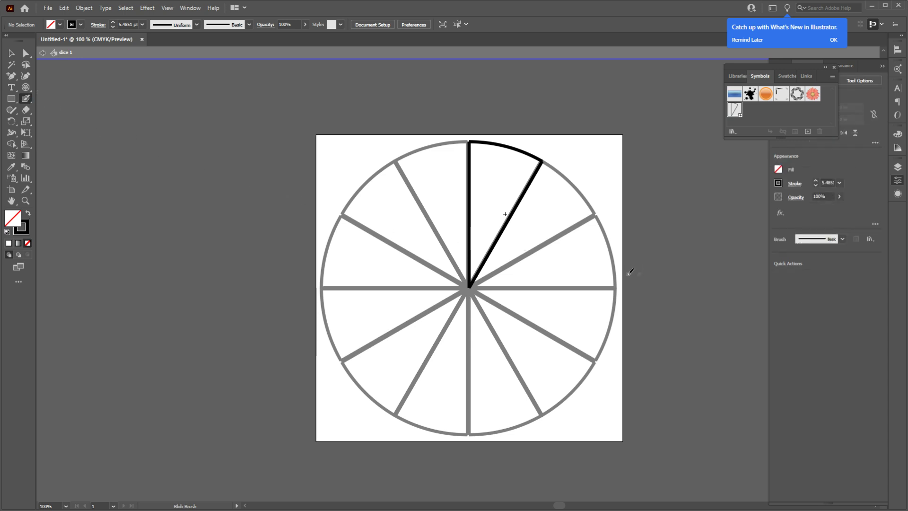
- Paint wavy strokes and long curl curves inside the slice, redrawing one bad curl
scroll(463, 238, up, 2)
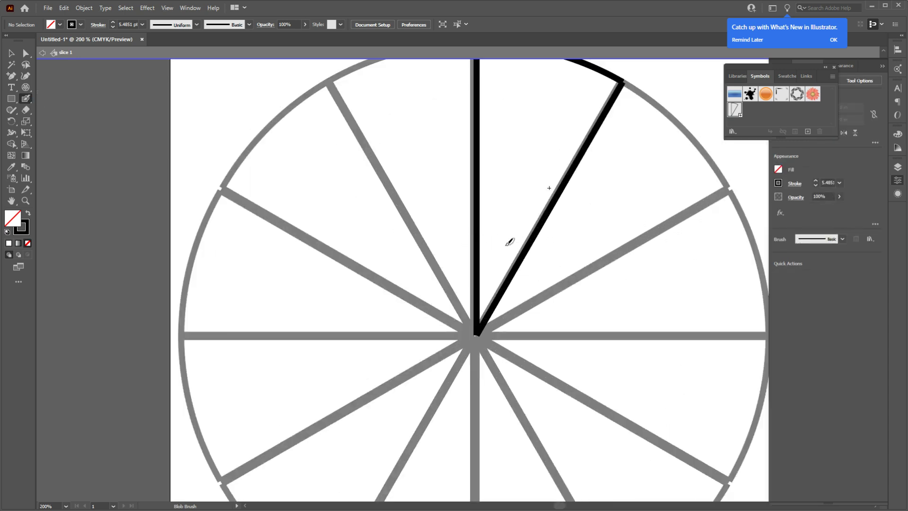
drag(477, 288, 540, 254)
scroll(524, 302, up, 3)
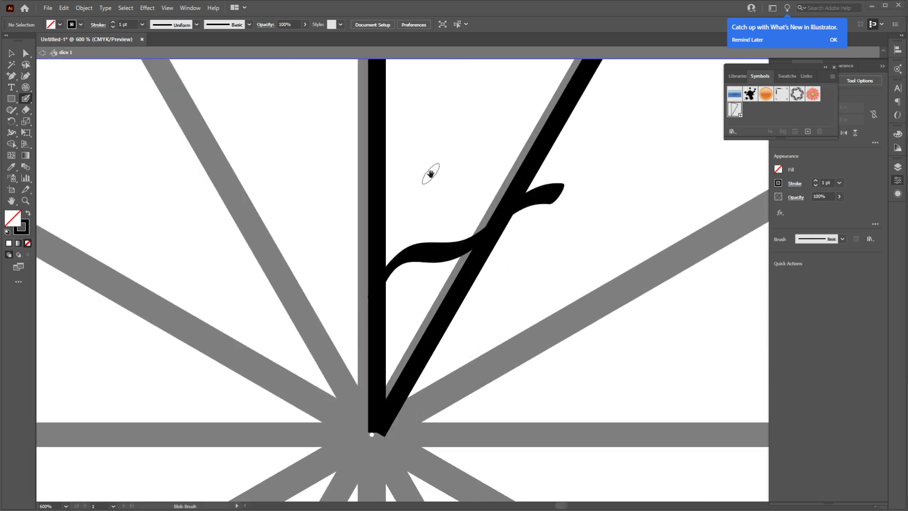
scroll(426, 189, up, 3)
mouse_move(361, 144)
mouse_down()
mouse_move(412, 245)
mouse_move(369, 419)
mouse_up()
drag(361, 269, 419, 404)
scroll(517, 253, up, 3)
mouse_move(447, 212)
mouse_down()
mouse_move(373, 202)
mouse_move(458, 368)
mouse_move(480, 501)
mouse_up()
scroll(541, 322, down, 1)
key(ctrl+z)
mouse_move(433, 168)
mouse_down()
mouse_move(382, 147)
mouse_move(469, 315)
mouse_move(478, 447)
mouse_up()
drag(486, 234, 454, 412)
- Paint strokes from the slice's top edge down into the curl
scroll(426, 293, up, 3)
mouse_move(329, 101)
mouse_down()
mouse_move(401, 228)
mouse_move(376, 395)
mouse_up()
scroll(509, 303, down, 1)
scroll(508, 297, down, 2)
mouse_move(333, 87)
mouse_down()
mouse_move(364, 219)
mouse_move(327, 331)
mouse_up()
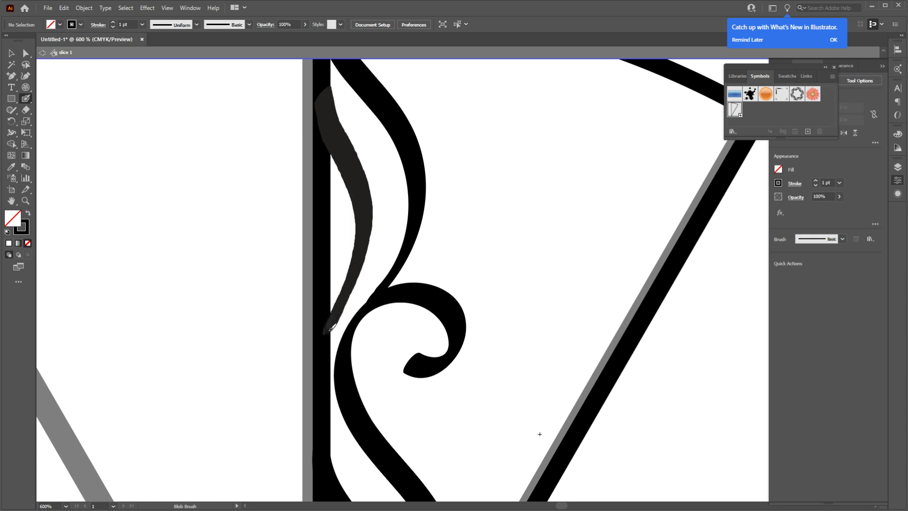
scroll(493, 274, down, 1)
scroll(517, 267, down, 2)
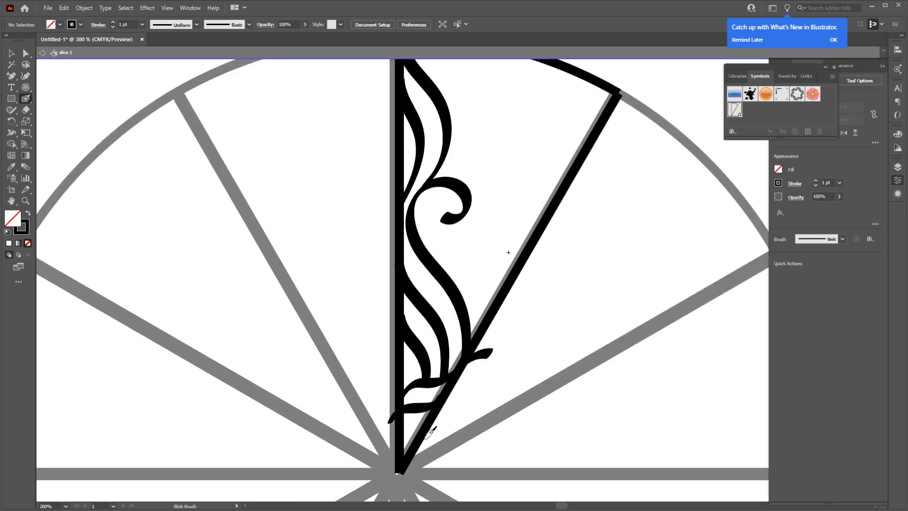
scroll(492, 265, up, 2)
- Add a leaf beside the curl and thin strands inside it
mouse_move(452, 278)
mouse_down()
mouse_move(523, 289)
mouse_move(463, 268)
mouse_move(455, 275)
mouse_move(497, 293)
mouse_move(458, 272)
mouse_move(477, 211)
mouse_move(442, 151)
mouse_up()
scroll(491, 308, down, 1)
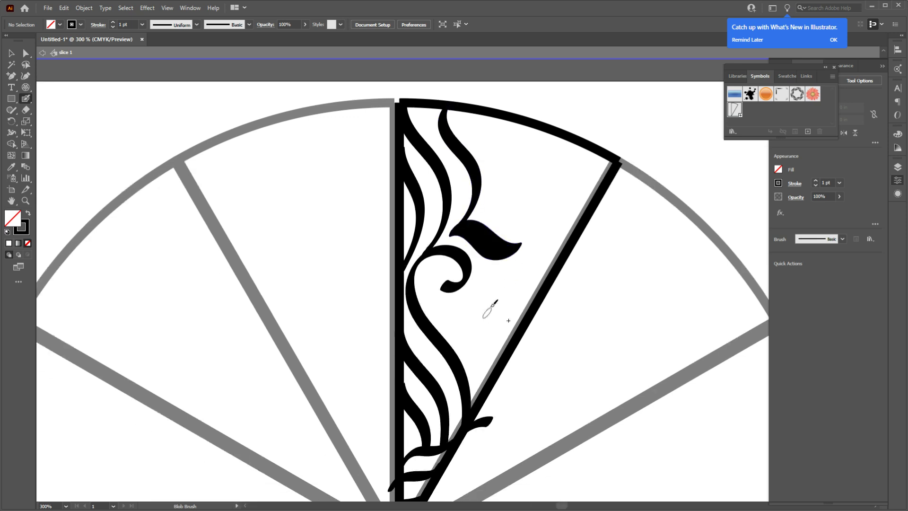
mouse_move(483, 280)
mouse_down()
mouse_move(453, 309)
mouse_move(492, 375)
mouse_up()
mouse_move(524, 266)
mouse_down()
mouse_move(527, 313)
mouse_move(523, 284)
mouse_move(513, 295)
mouse_up()
scroll(505, 299, down, 2)
scroll(546, 226, up, 2)
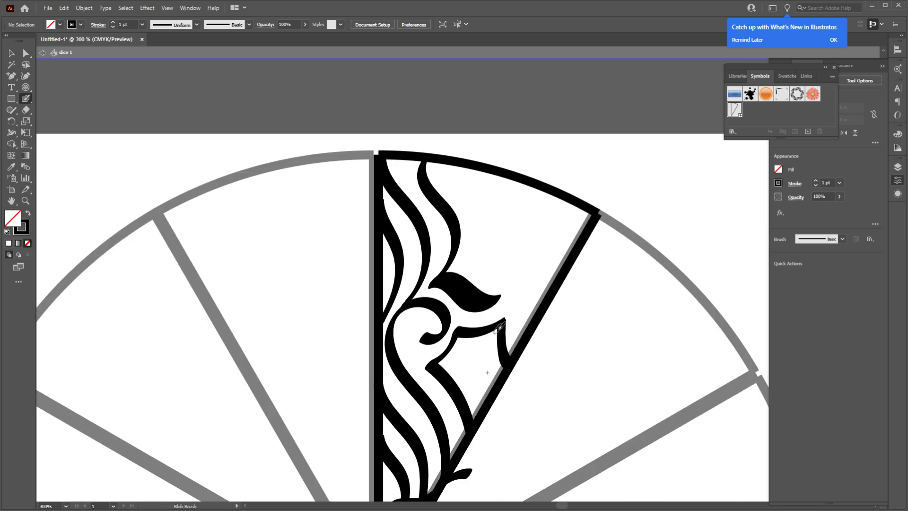
drag(500, 328, 472, 423)
drag(456, 334, 464, 376)
scroll(543, 354, up, 1)
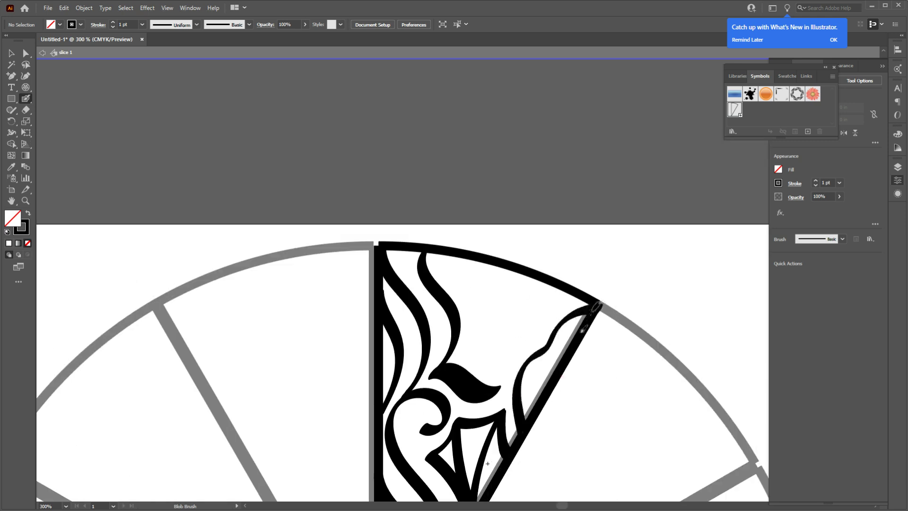
scroll(544, 378, up, 1)
mouse_move(469, 365)
mouse_down()
mouse_move(462, 290)
mouse_move(491, 315)
mouse_move(496, 345)
mouse_up()
- Undo the stray strands, leave isolation mode and zoom out to the full mandala
key(ctrl+z)
key(ctrl+z)
key(v)
key(ctrl+minus)
key(ctrl+minus)
key(Escape)
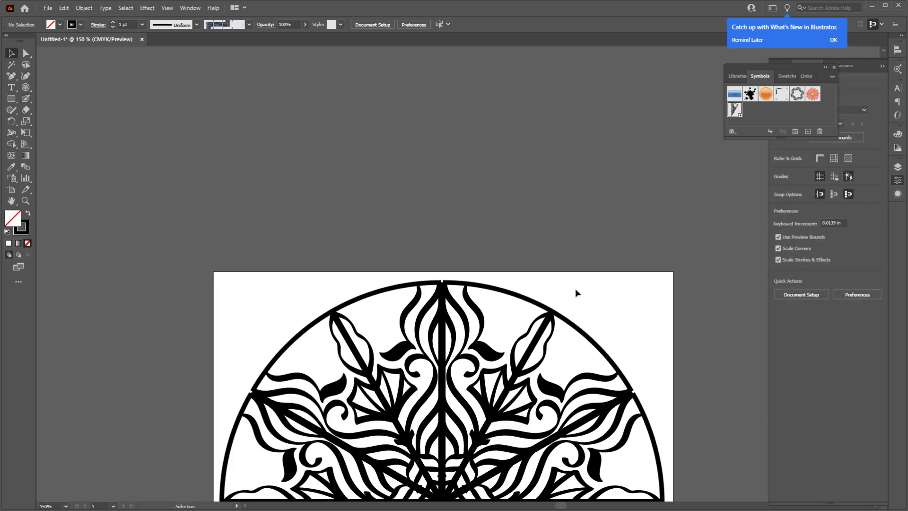
key(ctrl+z)
key(ctrl+z)
key(ctrl+z)
key(ctrl+minus)
key(ctrl+minus)
- Add a new layer for the guide grid and hide the mandala's Layer 2
key(space)
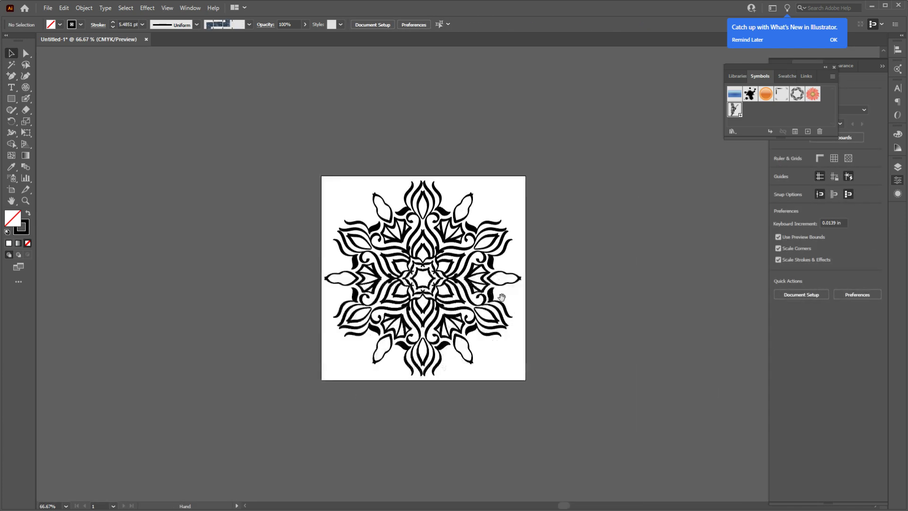
click(834, 67)
click(780, 66)
click(860, 497)
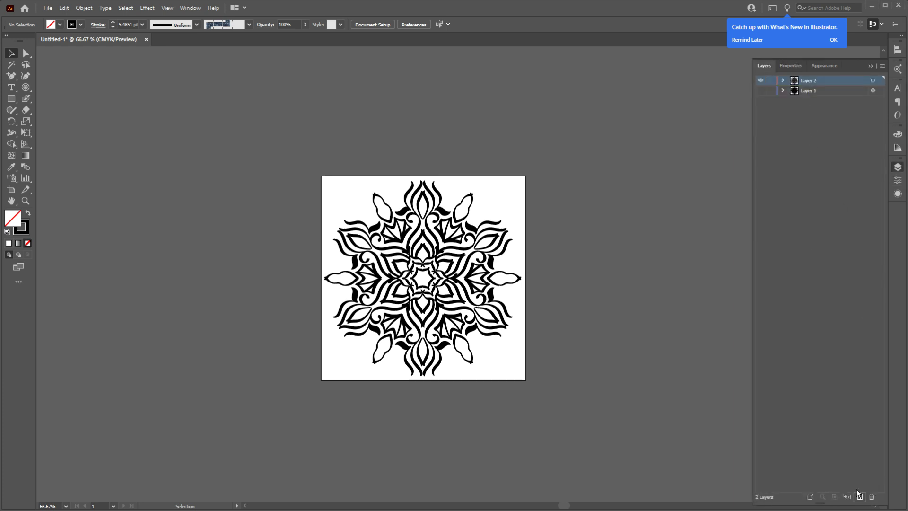
click(762, 94)
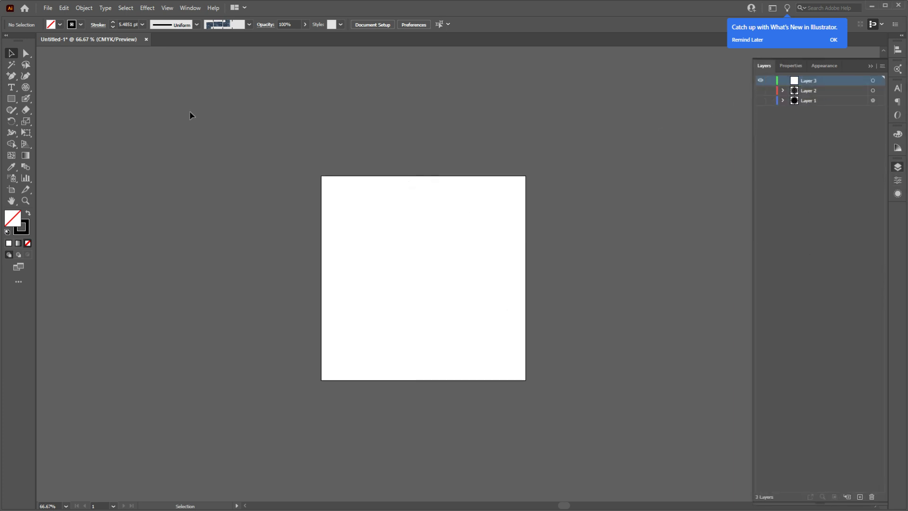
- Draw a polar grid centred on the artboard, then deselect it
click(29, 89)
drag(424, 279, 517, 372)
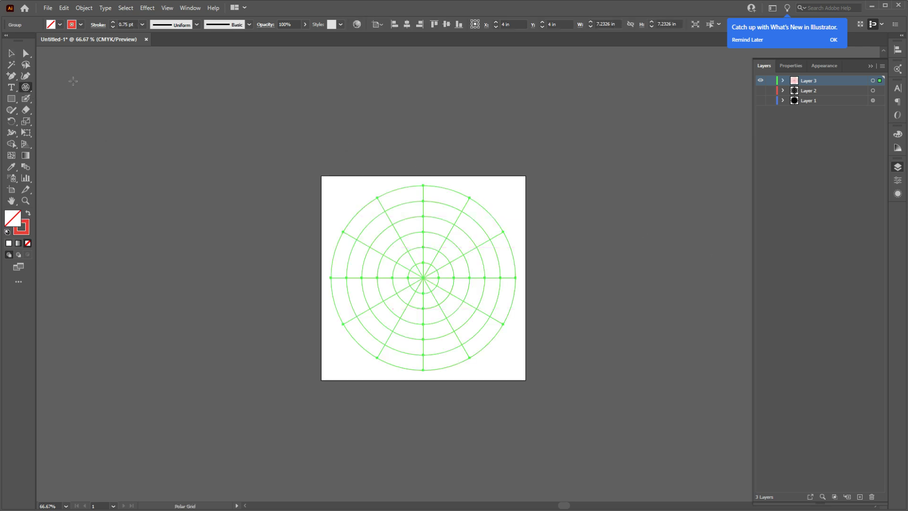
click(11, 53)
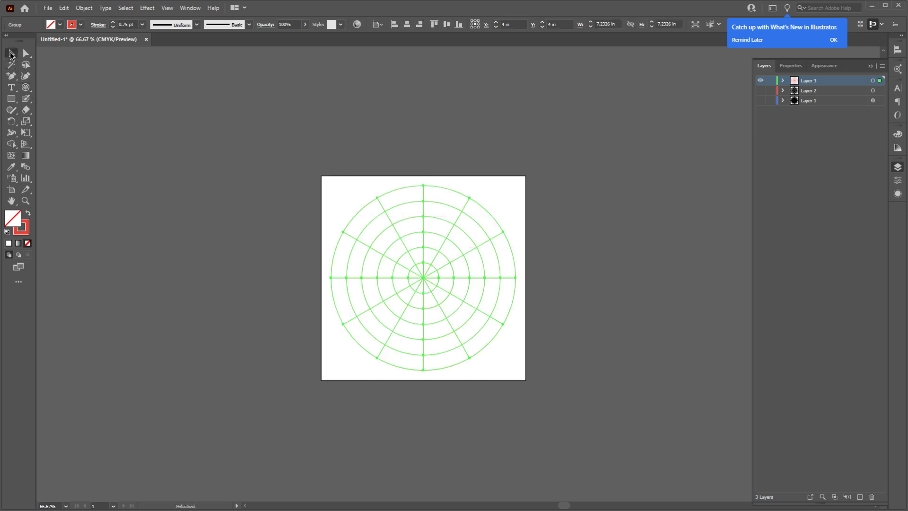
click(198, 175)
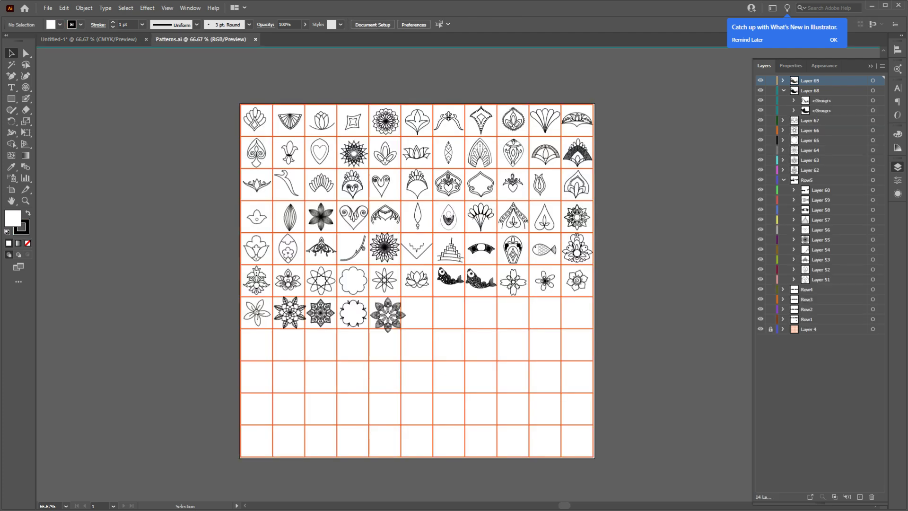
- Copy the small round mandala motif from Patterns.ai and paste it into the polar grid document
click(834, 40)
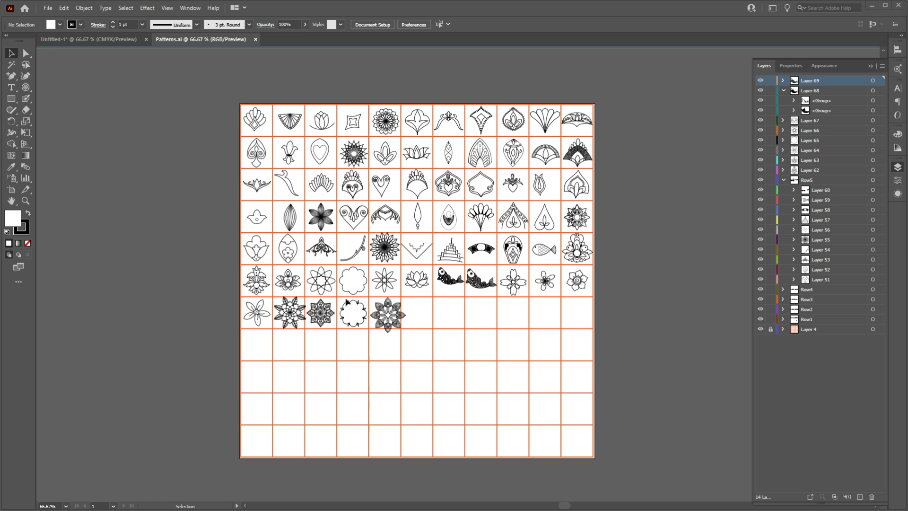
click(383, 122)
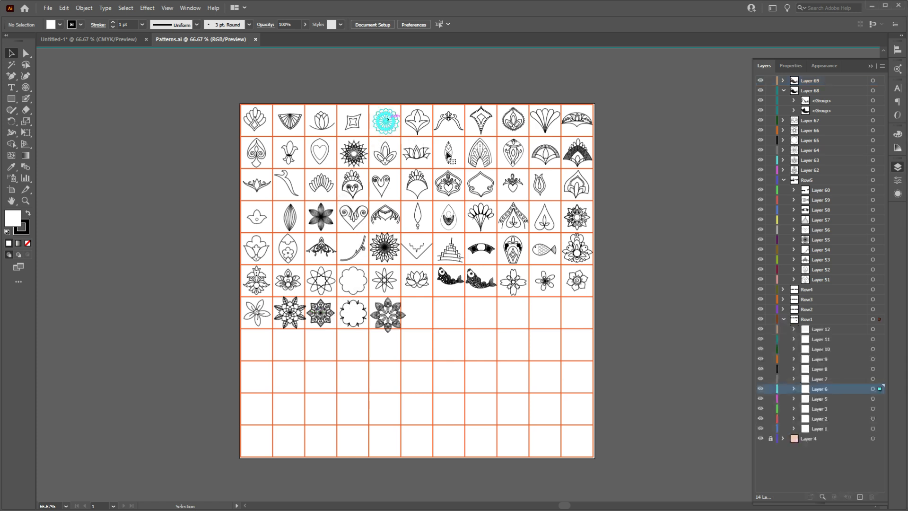
key(ctrl+Tab)
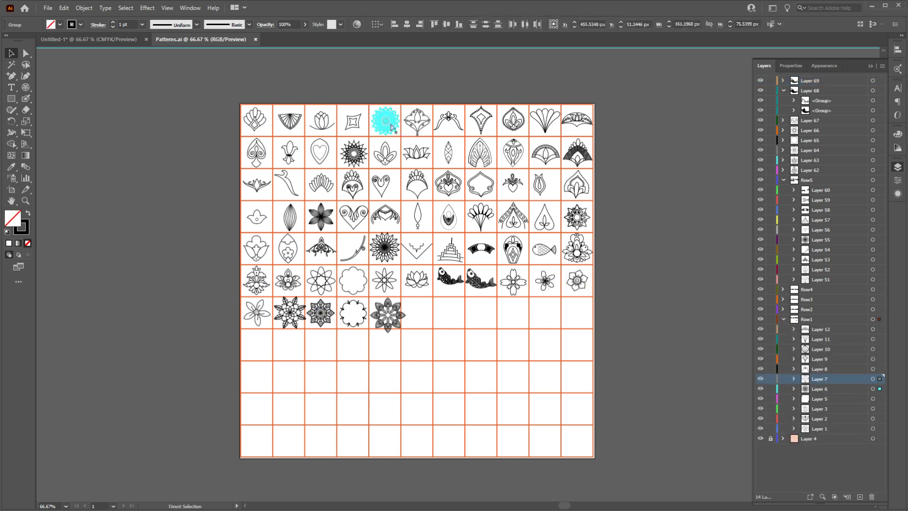
key(ctrl+v)
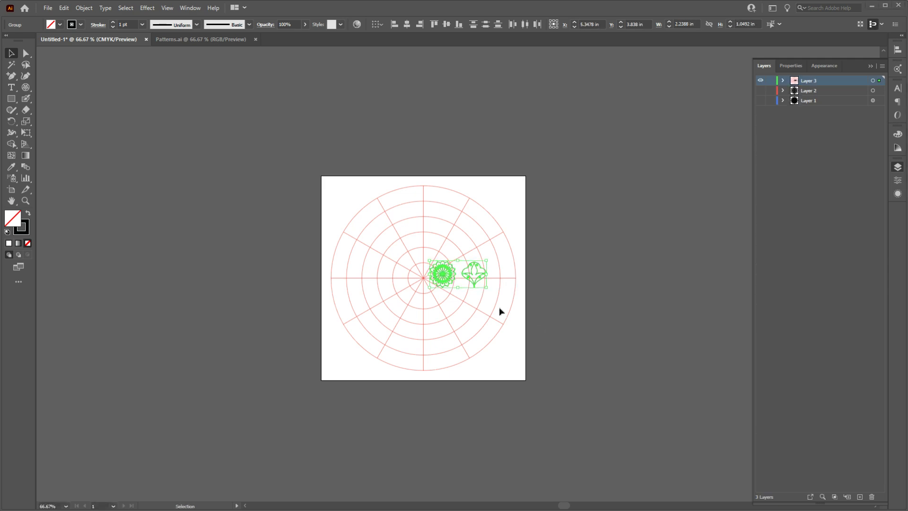
- Centre the pasted mandala on the grid and enlarge it to fill the inner circle
click(407, 25)
click(446, 24)
key(ctrl+equal)
key(ctrl+equal)
key(ctrl+equal)
key(ctrl+equal)
key(ctrl+equal)
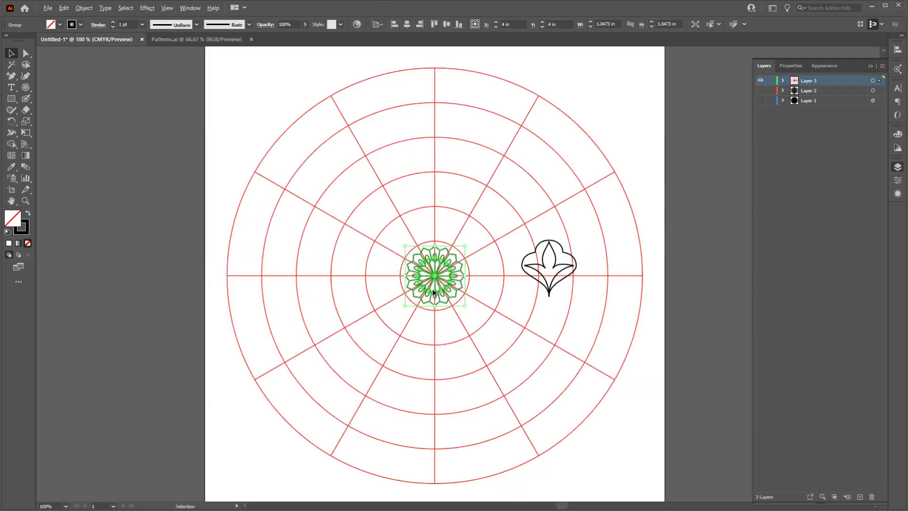
drag(502, 260, 514, 260)
click(572, 309)
key(ctrl+minus)
- Add a new layer and move the flower directly above the mandala
key(ctrl+l)
drag(558, 310, 355, 382)
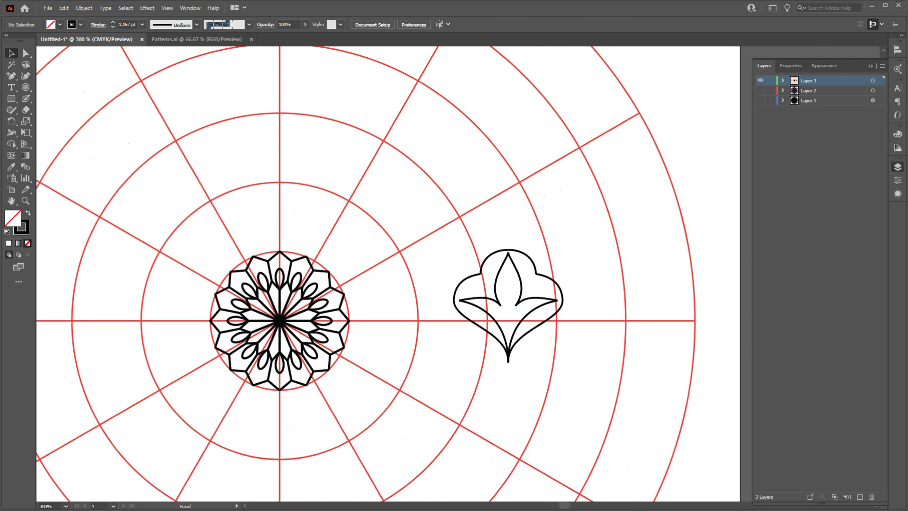
drag(517, 313, 314, 207)
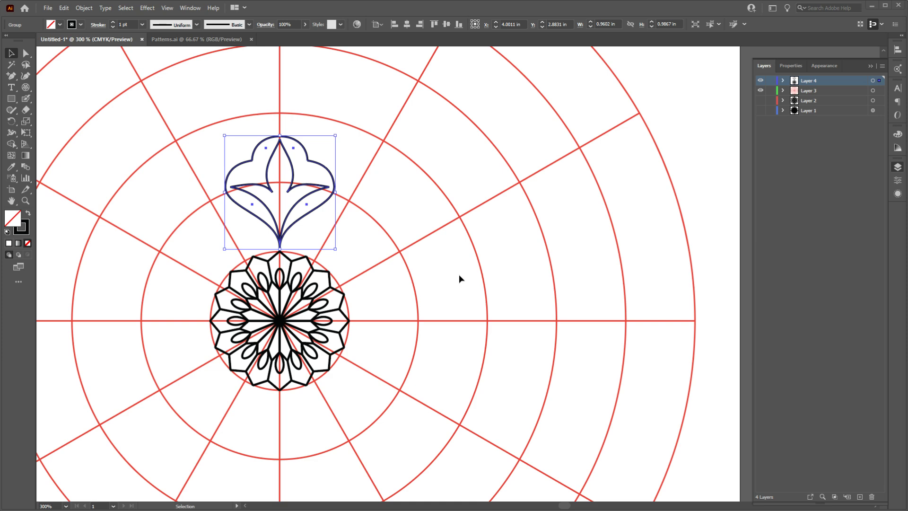
- Resize the grid's second ring to touch the flower's top, then reselect the flower
double_click(407, 157)
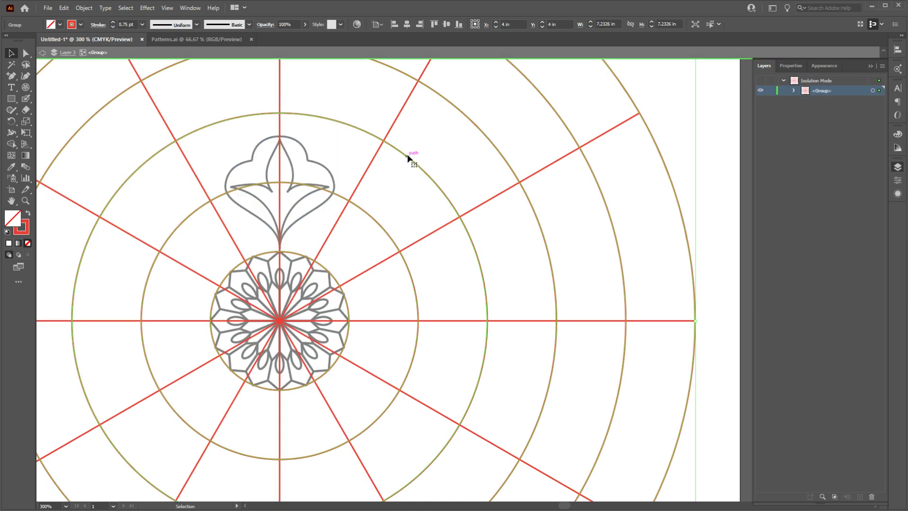
click(408, 158)
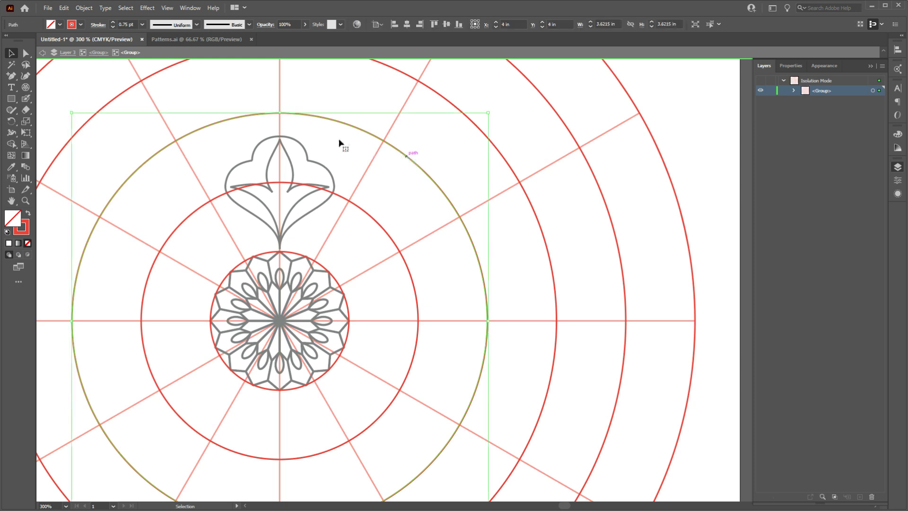
drag(279, 113, 284, 135)
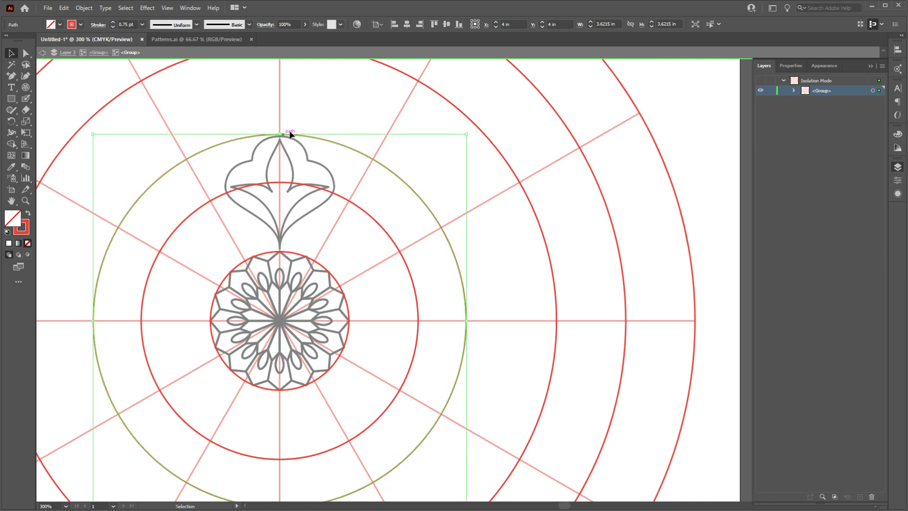
click(317, 107)
double_click(317, 107)
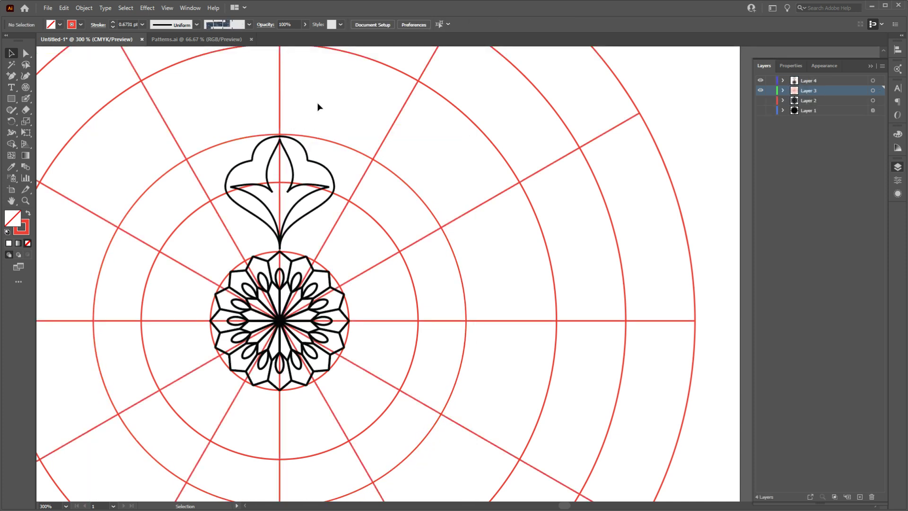
click(288, 139)
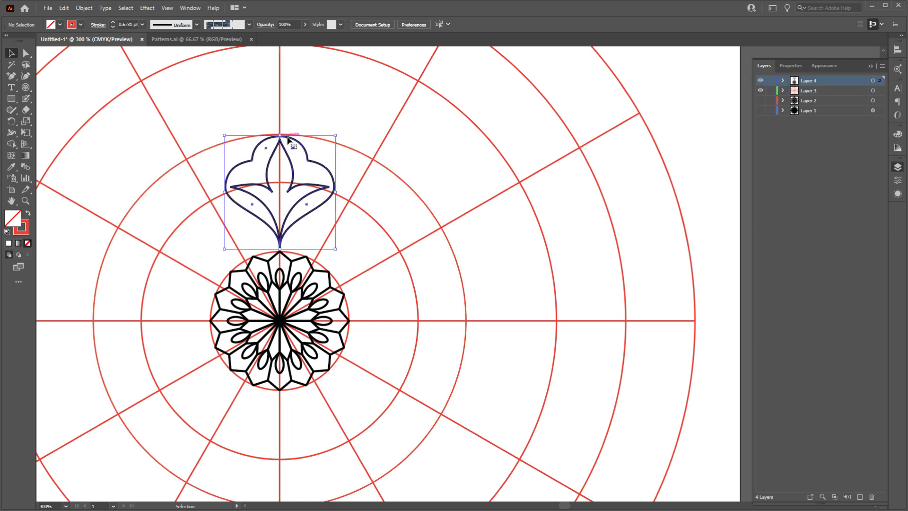
scroll(325, 205, down, 3)
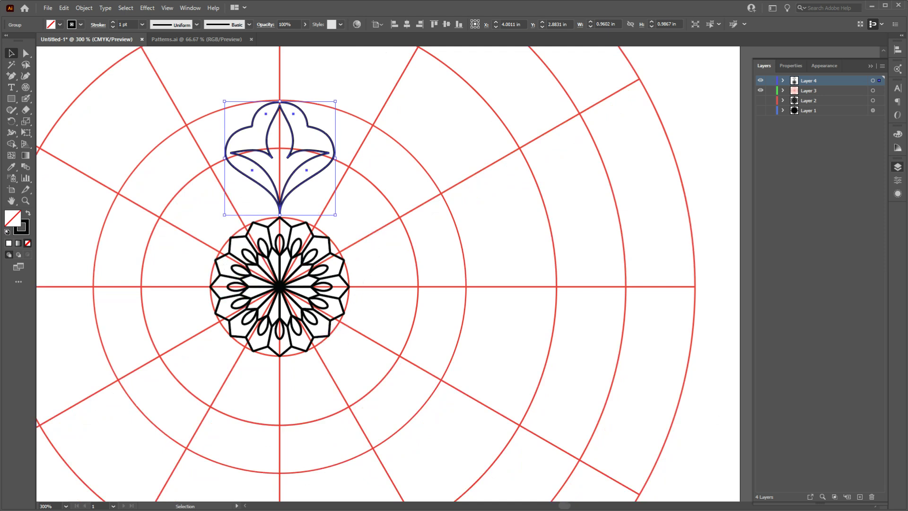
right_click(299, 182)
- Make a reflected copy of the flower and move it below the medallion
mouse_move(391, 288)
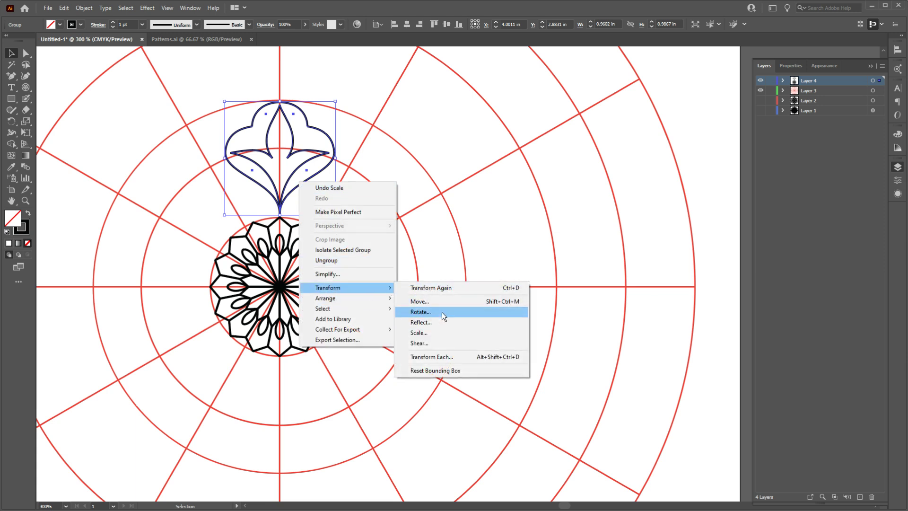
click(440, 322)
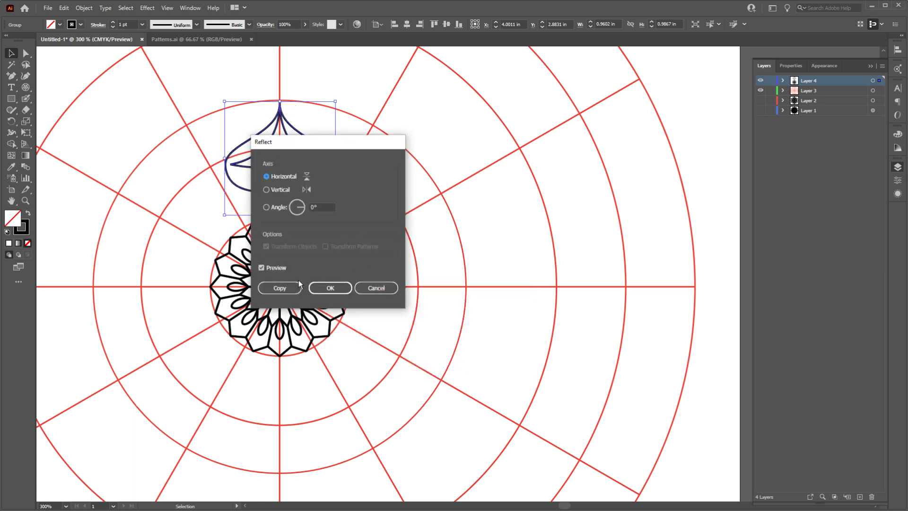
click(286, 289)
drag(292, 205, 292, 461)
- Reflect copies of the top and bottom flowers to add left and right flowers
shift+click(282, 203)
right_click(312, 170)
right_click(295, 183)
mouse_move(331, 278)
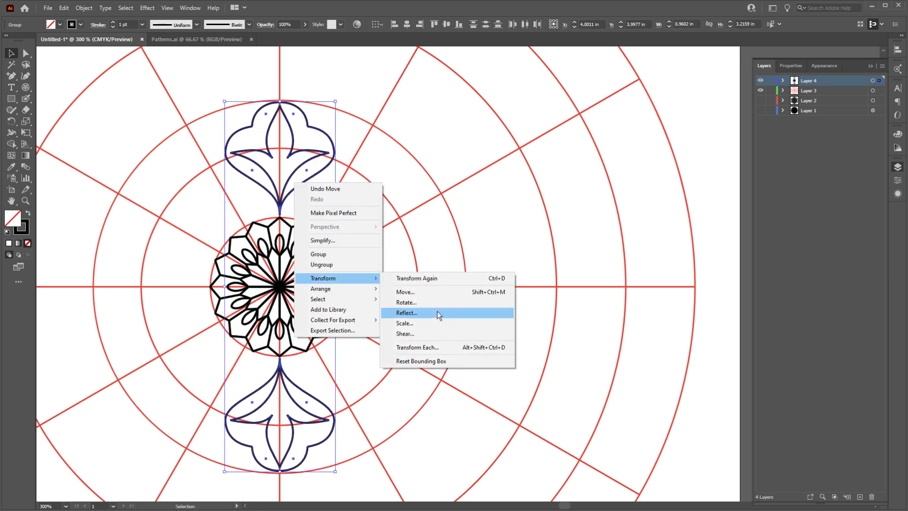
click(437, 312)
click(563, 287)
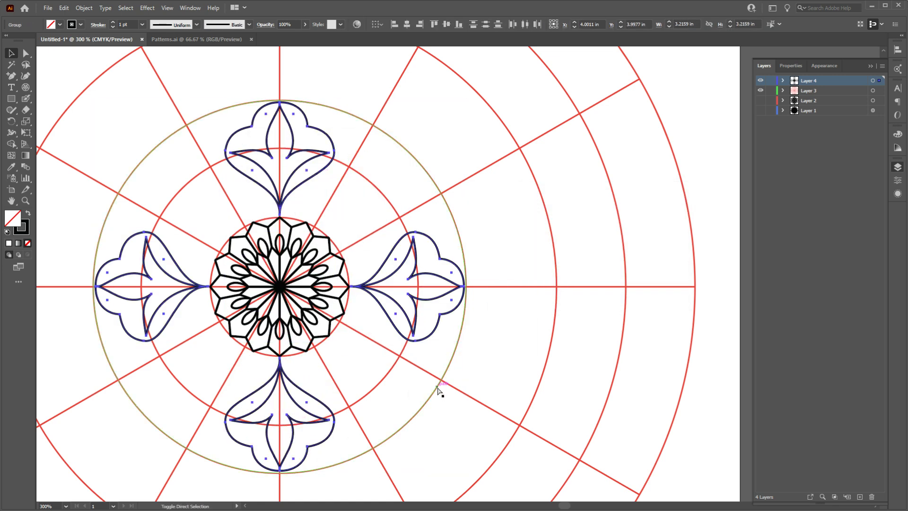
drag(436, 385, 618, 304)
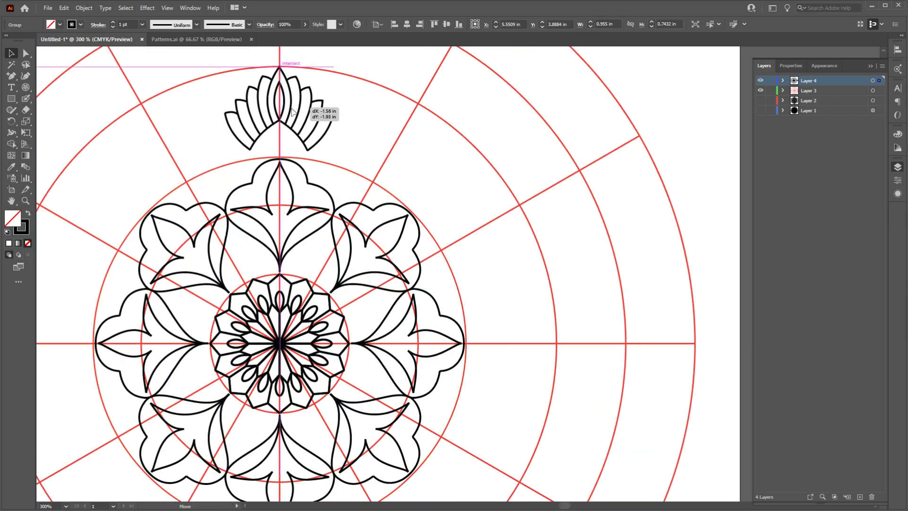
- Place and scale the crown motif above the flowers, then rotate copies by 45°
click(212, 119)
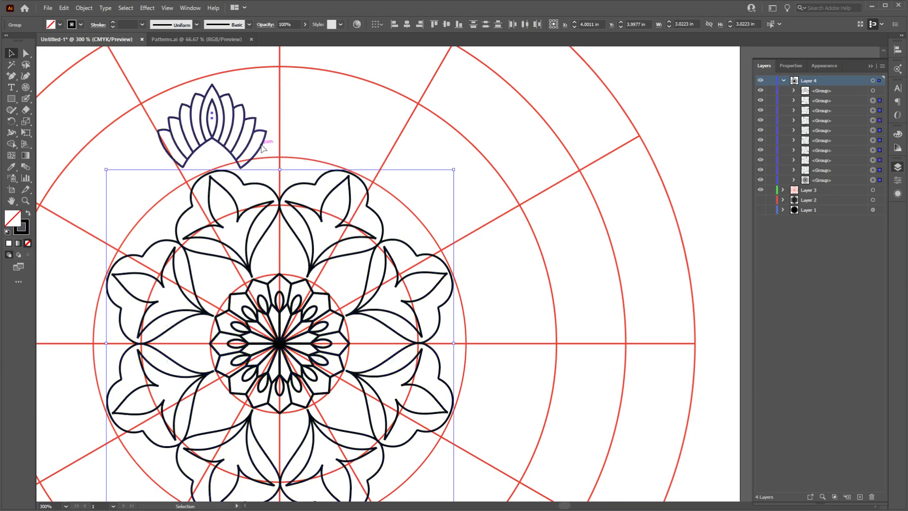
drag(212, 119, 279, 126)
drag(333, 141, 340, 141)
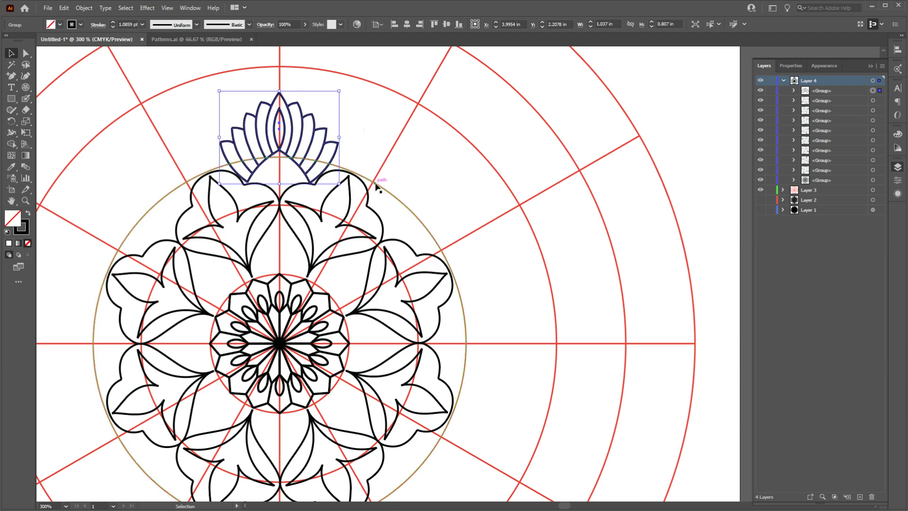
right_click(362, 123)
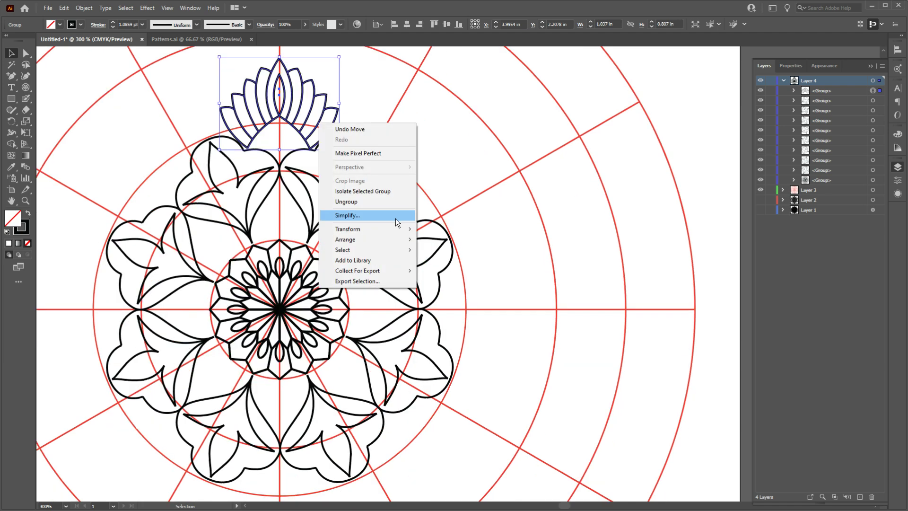
click(396, 217)
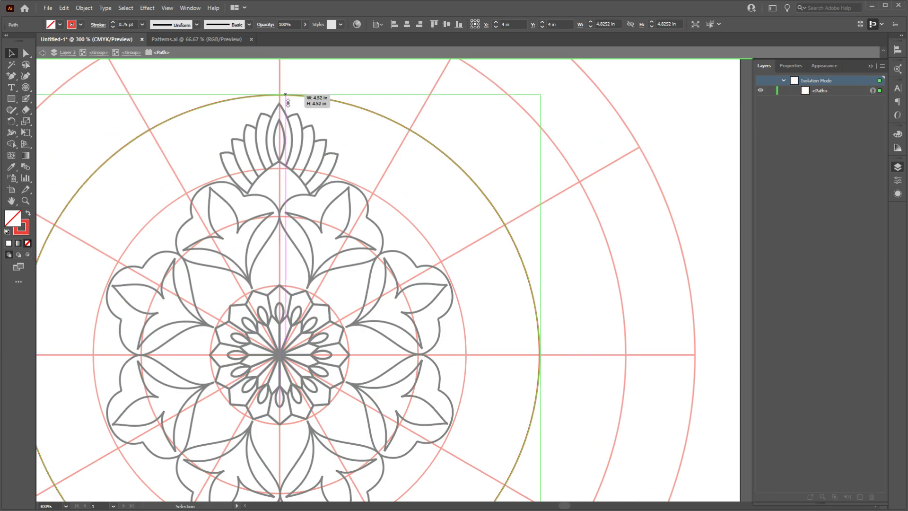
scroll(288, 241, down, 5)
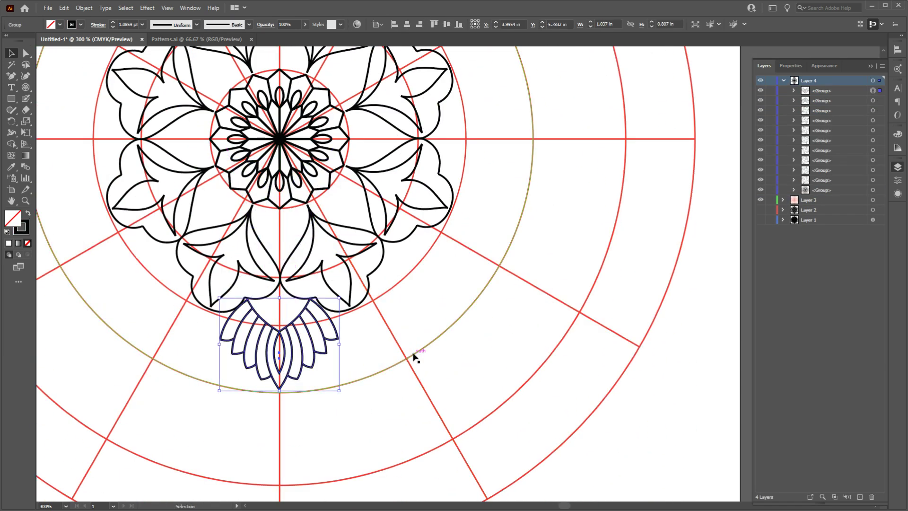
click(432, 308)
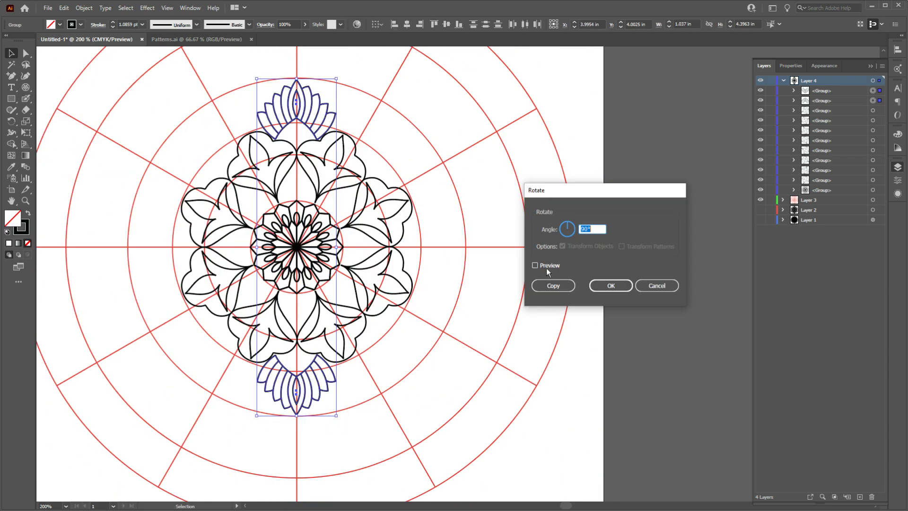
click(535, 265)
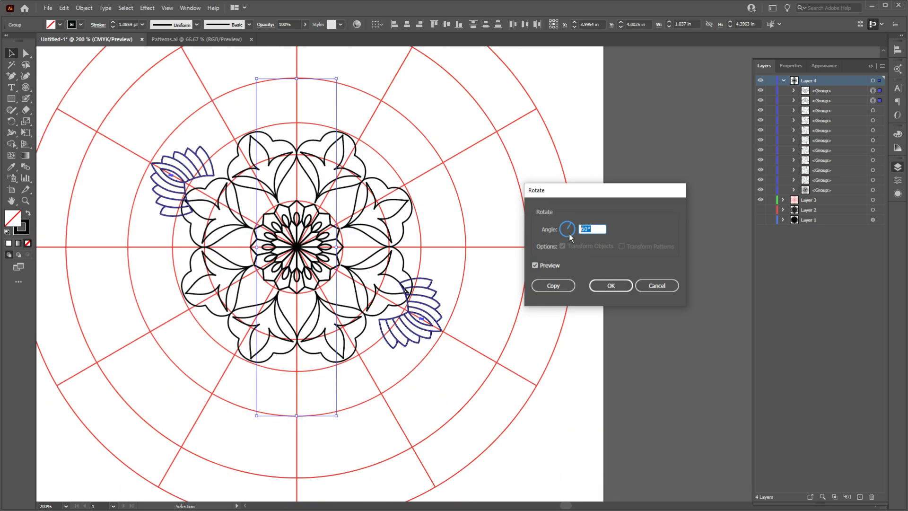
click(569, 227)
click(593, 289)
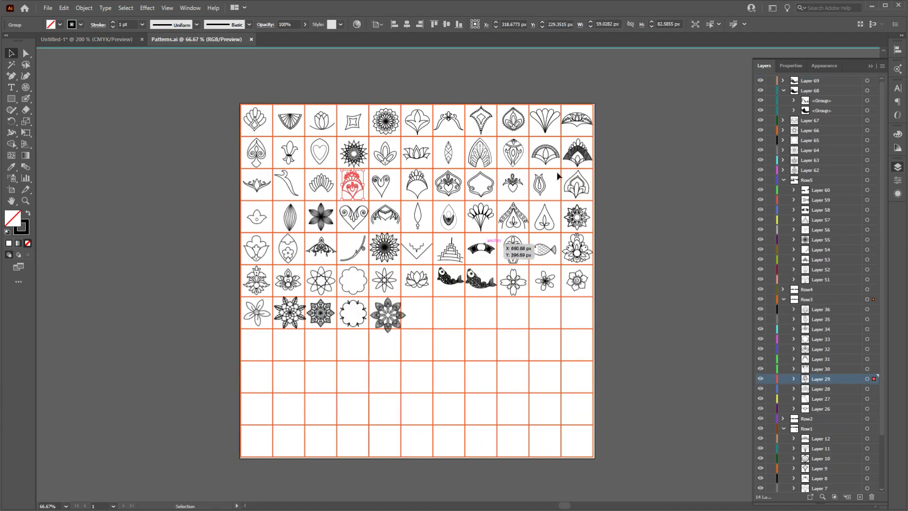
- Scale the pasted arch motif about 1.75 times and place a copy at the bottom
click(480, 249)
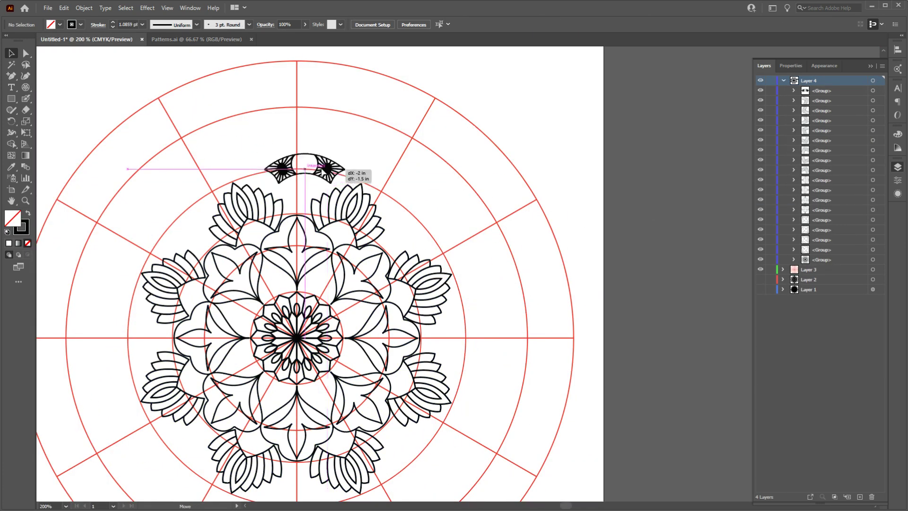
mouse_move(327, 166)
mouse_down()
mouse_move(338, 169)
mouse_move(329, 163)
mouse_up()
drag(352, 178, 396, 193)
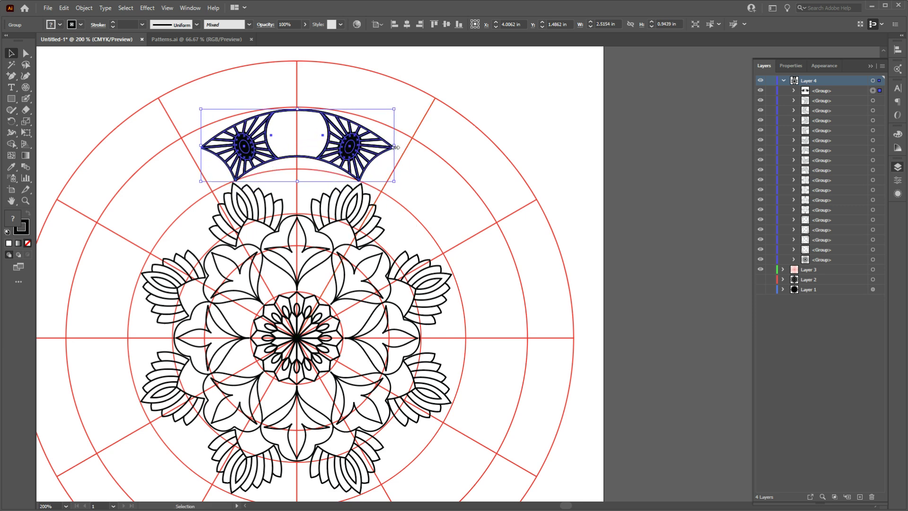
key(Return)
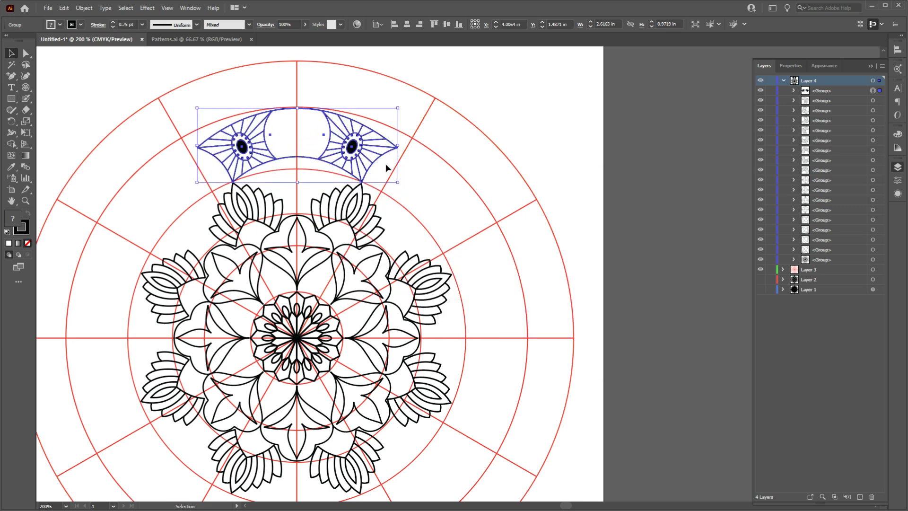
mouse_move(297, 182)
mouse_down()
mouse_move(294, 508)
mouse_move(295, 454)
mouse_up()
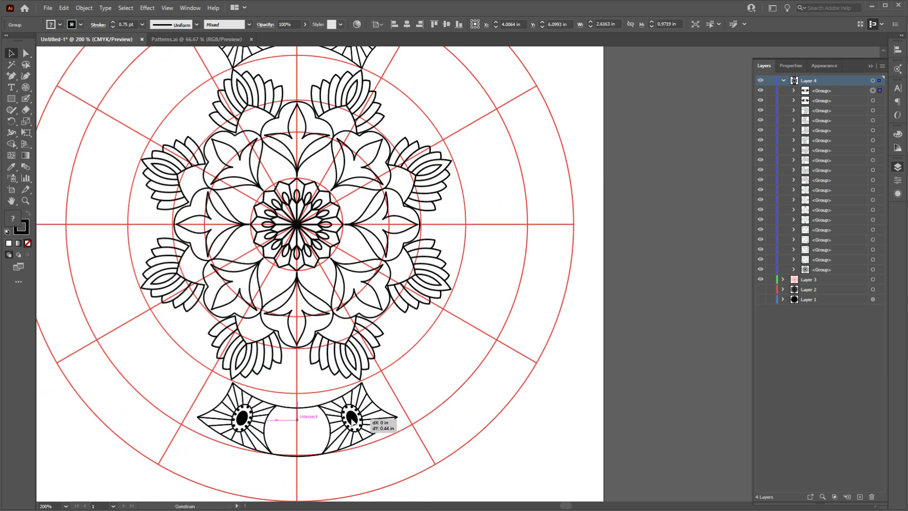
scroll(358, 189, up, 3)
scroll(358, 142, down, 1)
- Rotate copies of the two arches around the mandala to form the outer ring
shift+click(358, 93)
key(ctrl+1)
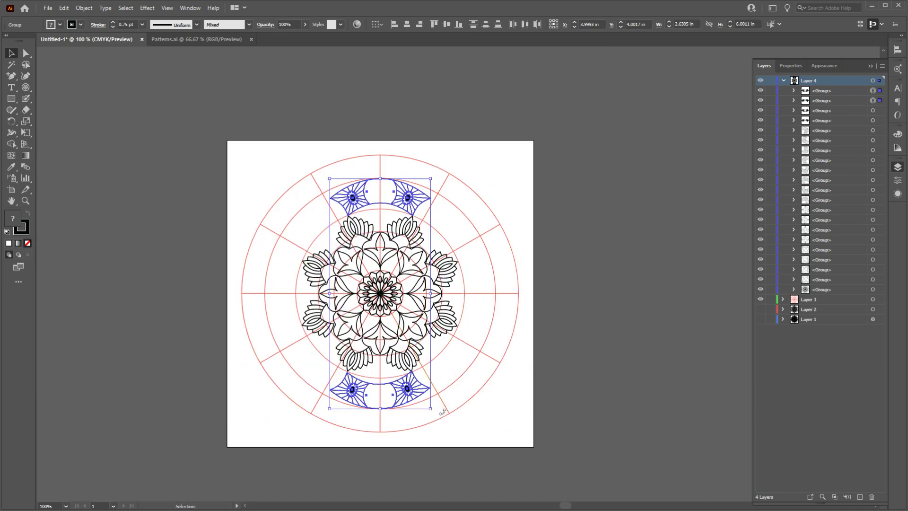
key(ctrl+shift+z)
key(ctrl+z)
right_click(410, 201)
key(Escape)
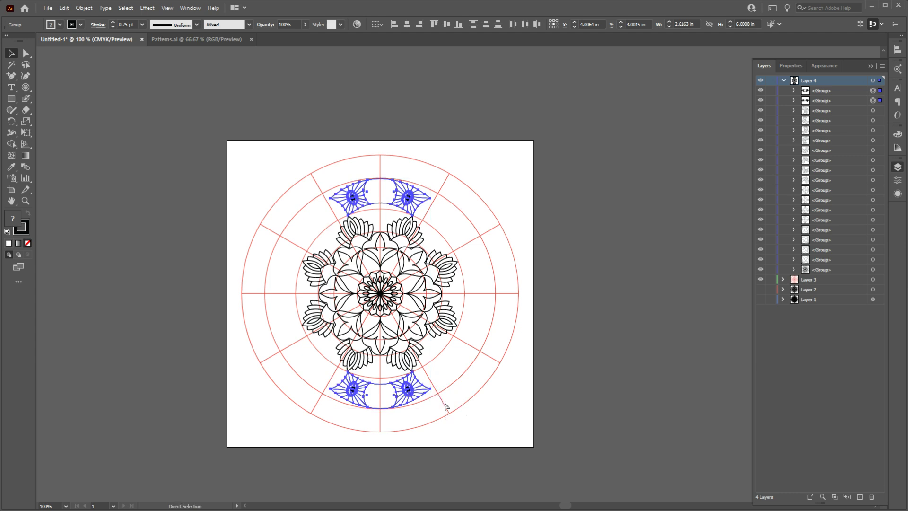
drag(435, 399, 378, 83)
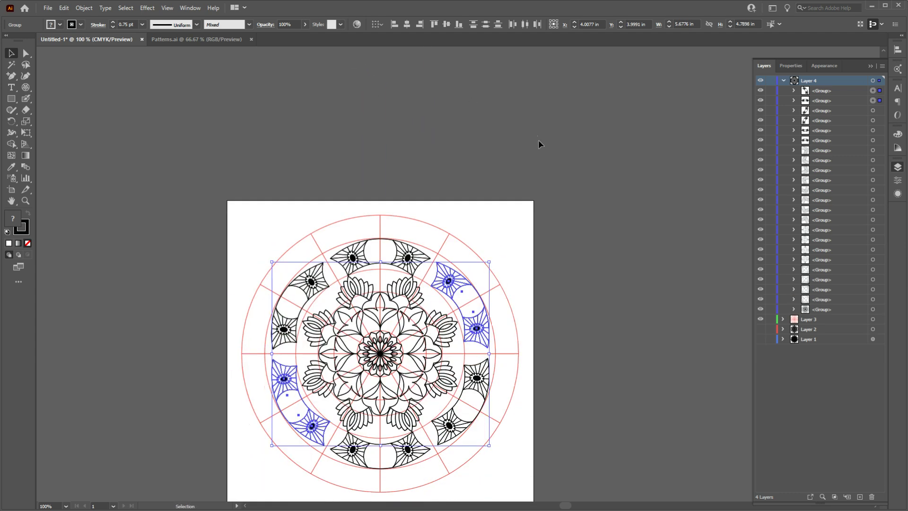
click(540, 192)
- Bring the lotus motif from Patterns.ai into the top arch and copy it to the bottom arch
key(ctrl+Tab)
drag(422, 283, 468, 264)
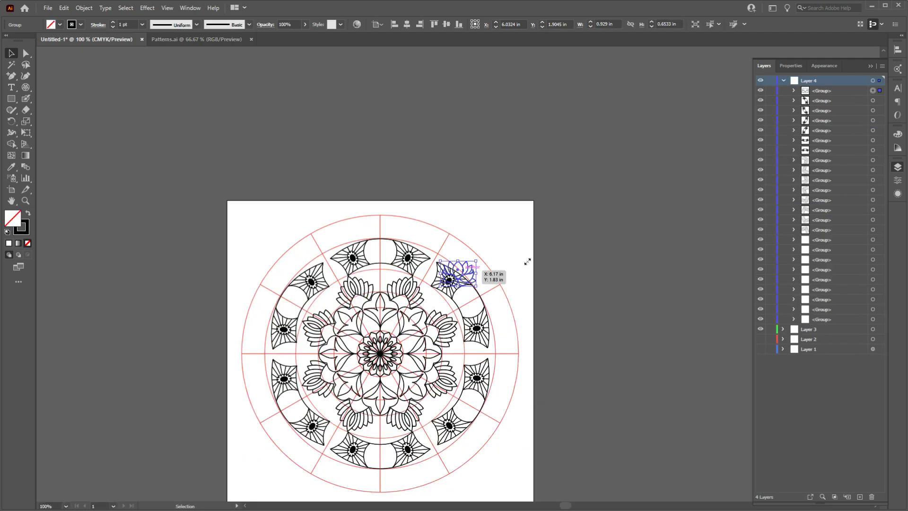
scroll(385, 272, up, 2)
drag(544, 270, 389, 225)
scroll(489, 340, down, 3)
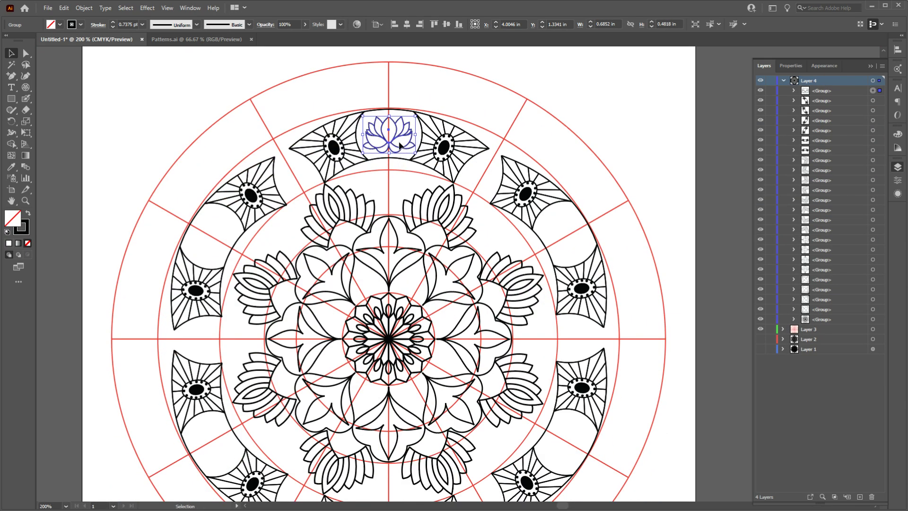
right_click(401, 142)
drag(389, 136, 374, 480)
- Repeat rotated lotus copies into every arch, deselect all and fit the artboard in view
right_click(400, 71)
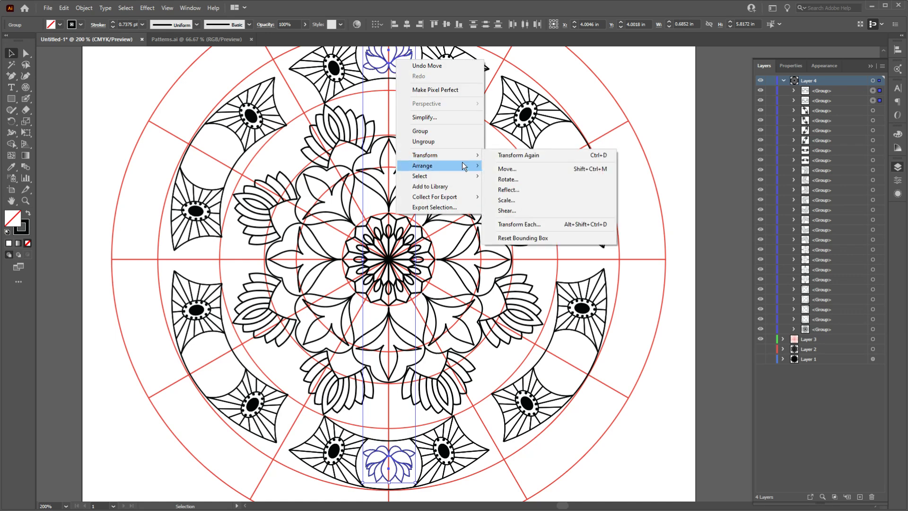
click(537, 183)
click(657, 286)
right_click(400, 71)
key(Escape)
key(ctrl+d)
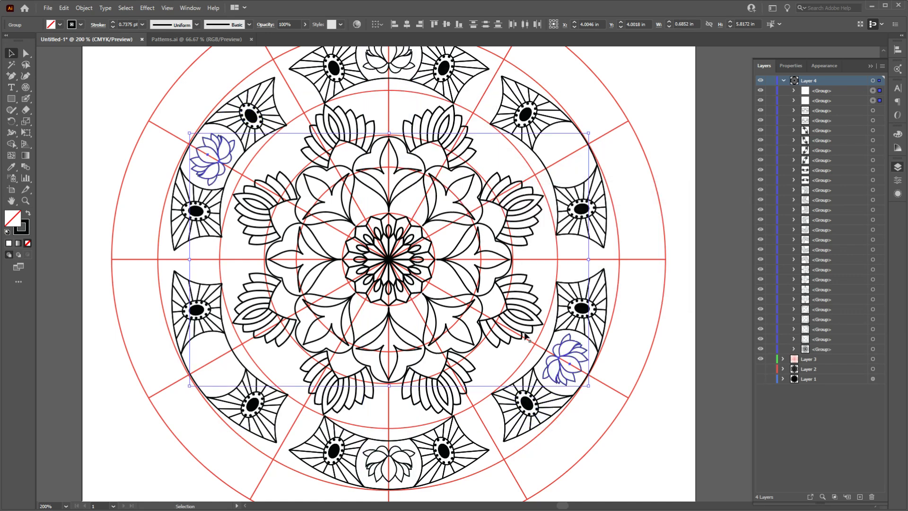
key(ctrl+d)
key(ctrl+shift+a)
key(ctrl+1)
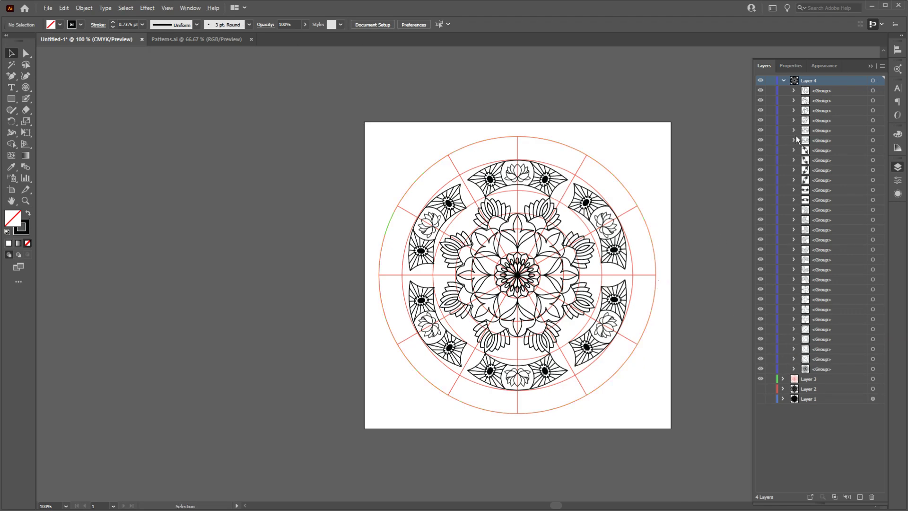
- Hide Layer 3's red polar grid, centre the view and select all mandala artwork on Layer 4
click(760, 378)
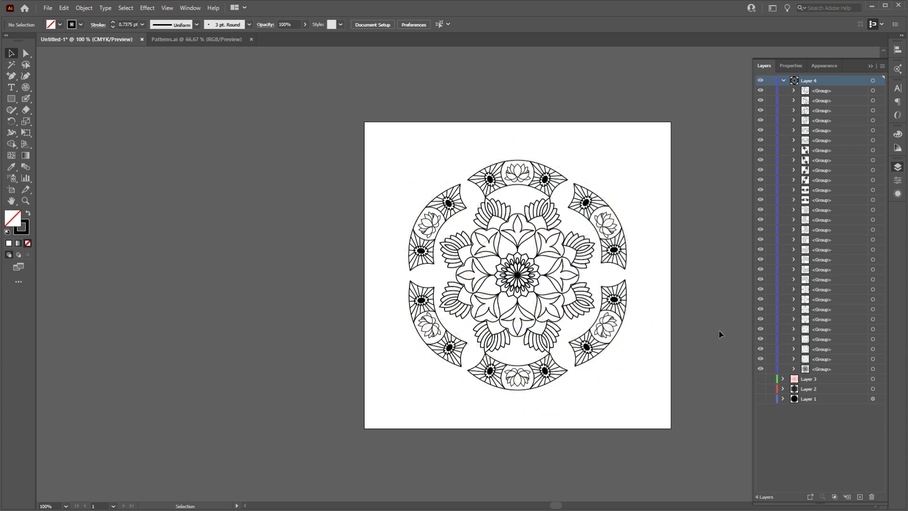
drag(645, 347, 538, 338)
scroll(466, 324, up, 1)
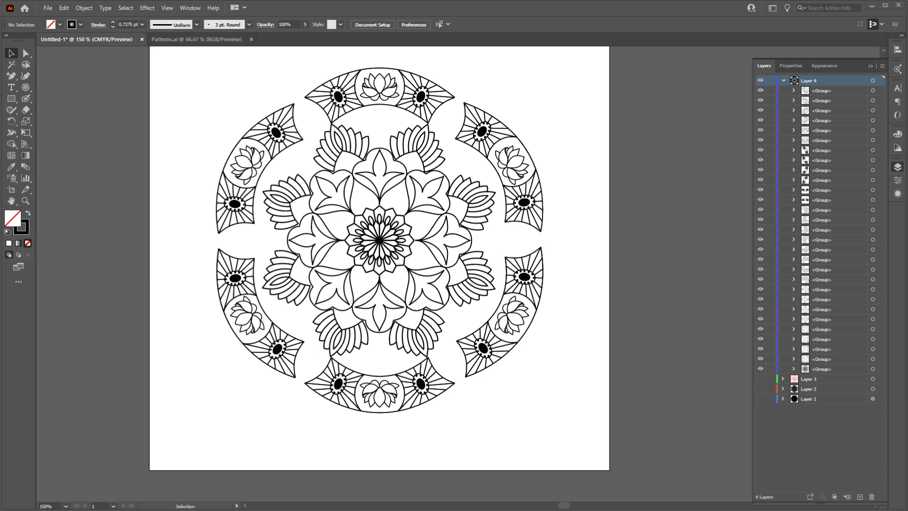
click(873, 81)
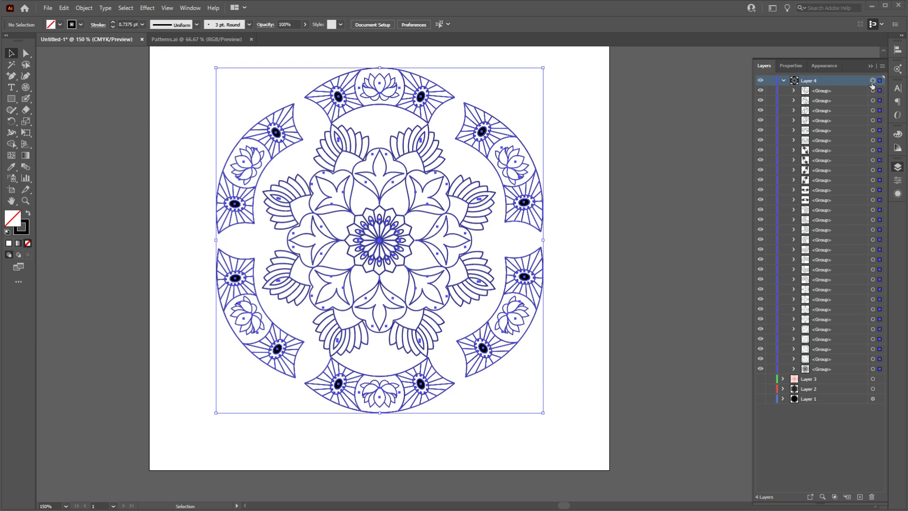